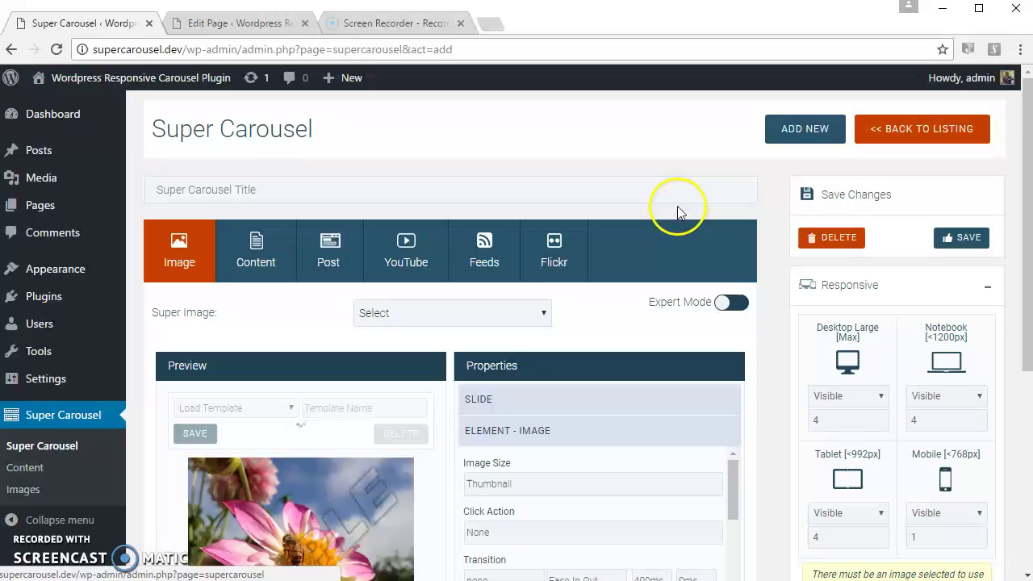
# Step: Set the new carousel's source type to Flickr, title it "Flickr Carousel Demo" and save it
pyautogui.click(559, 260)
pyautogui.click(448, 189)
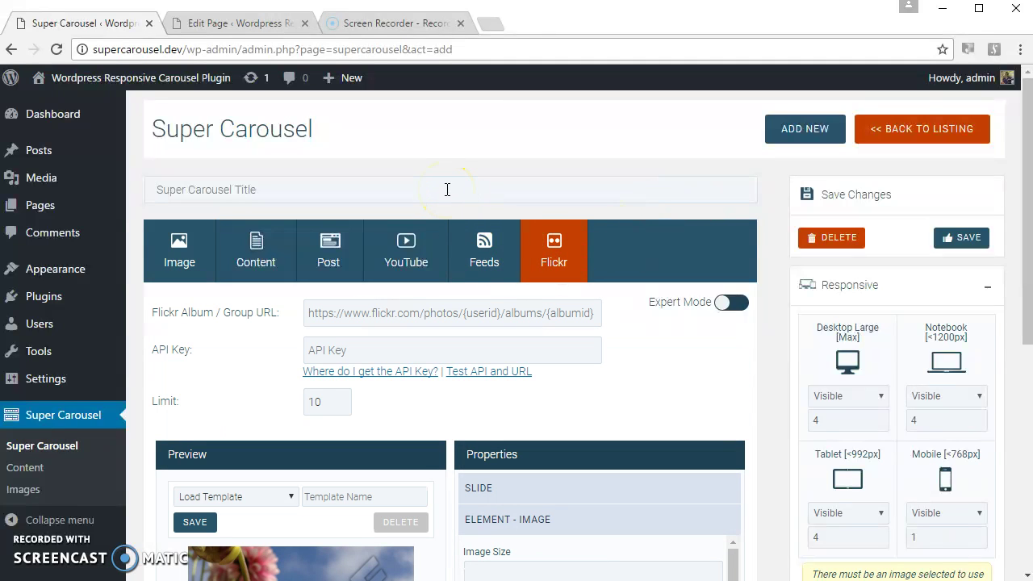
pyautogui.write('Fl')
pyautogui.press('Down')
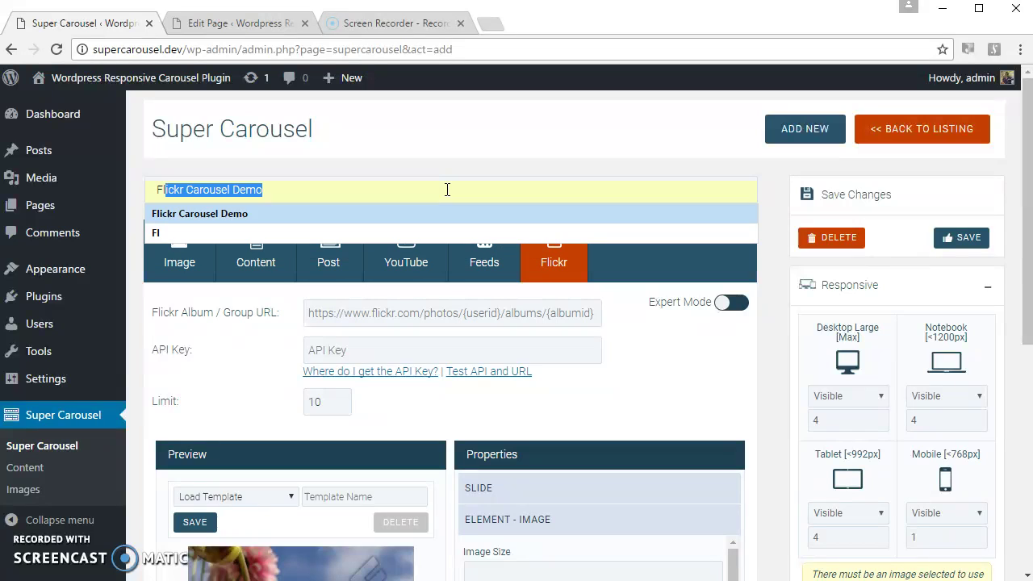
pyautogui.press('Return')
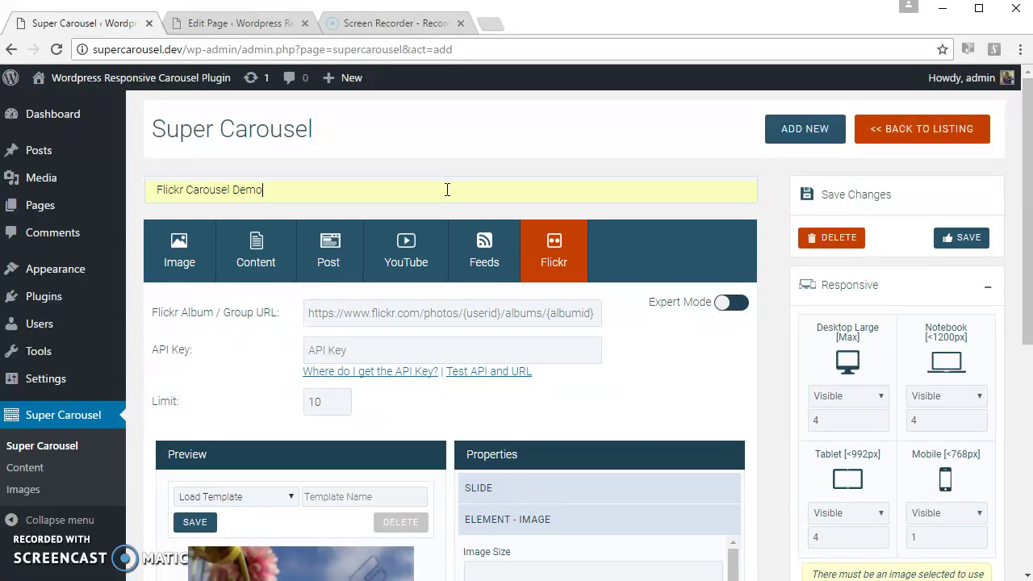
pyautogui.click(985, 240)
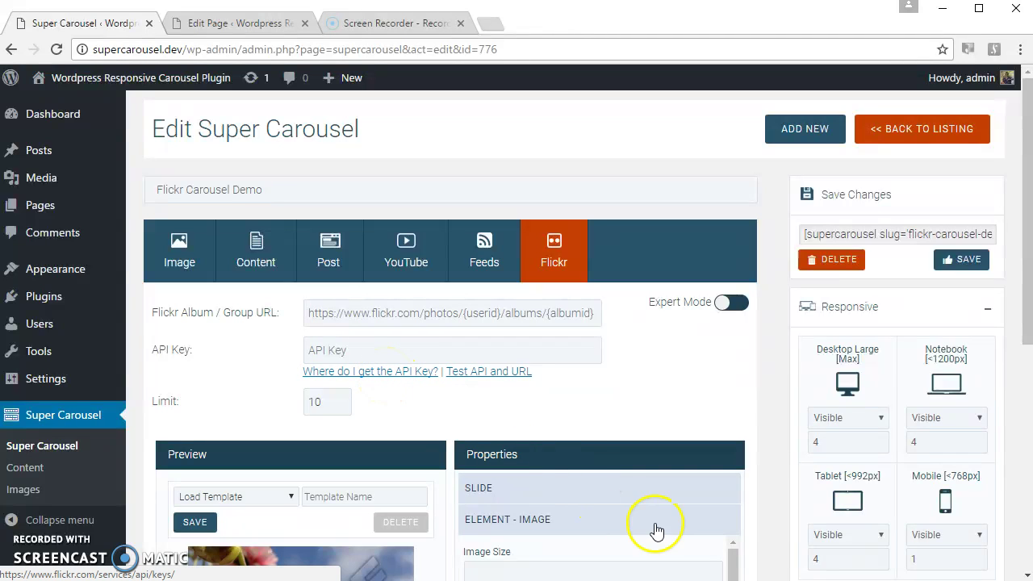
# Step: Enter the Flickr API key from the Notepad note in the carousel's API Key field
pyautogui.hotkey('alt', 'Tab')
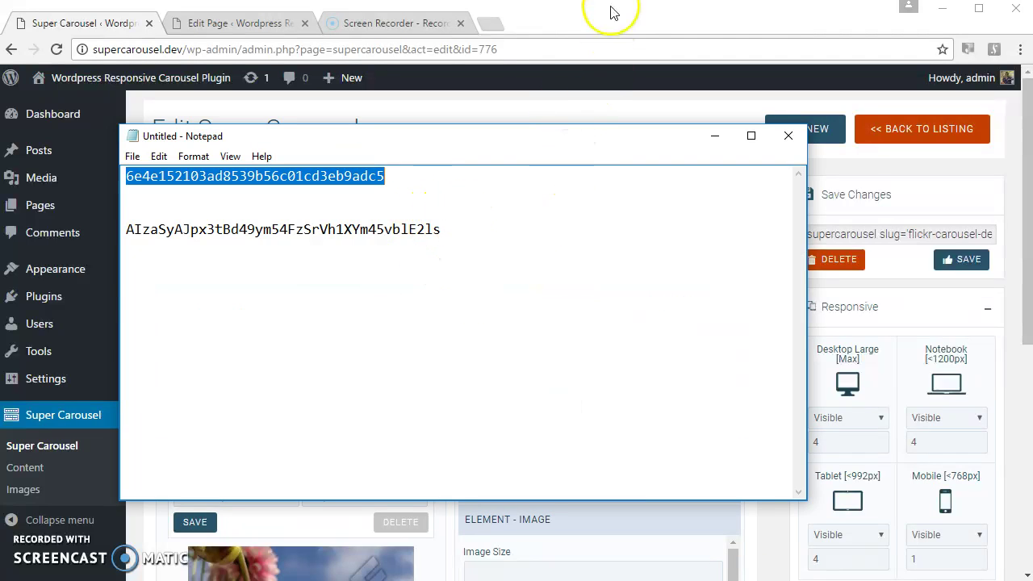
pyautogui.hotkey('alt', 'Tab')
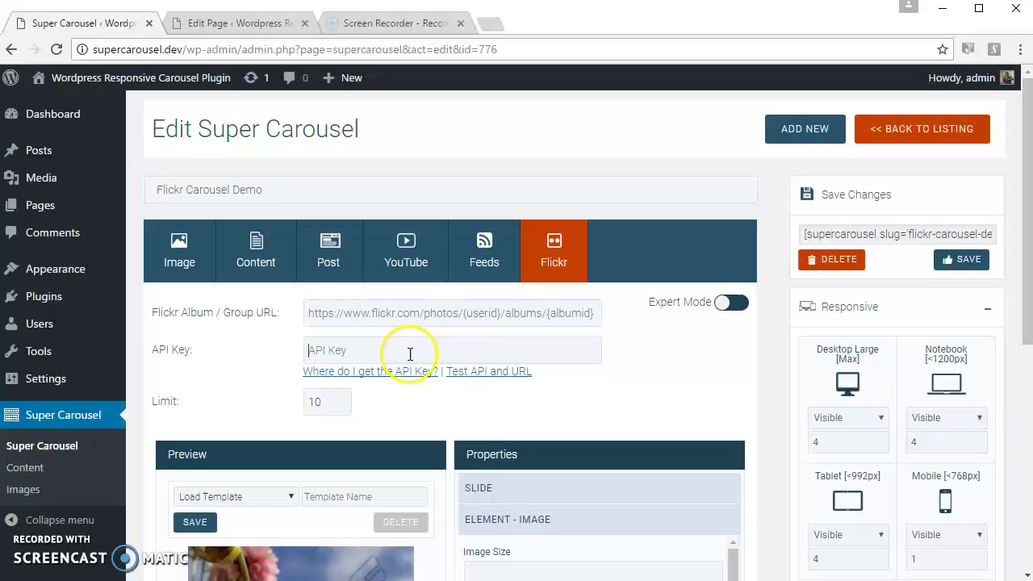
pyautogui.hotkey('ctrl', 'v')
pyautogui.click(690, 393)
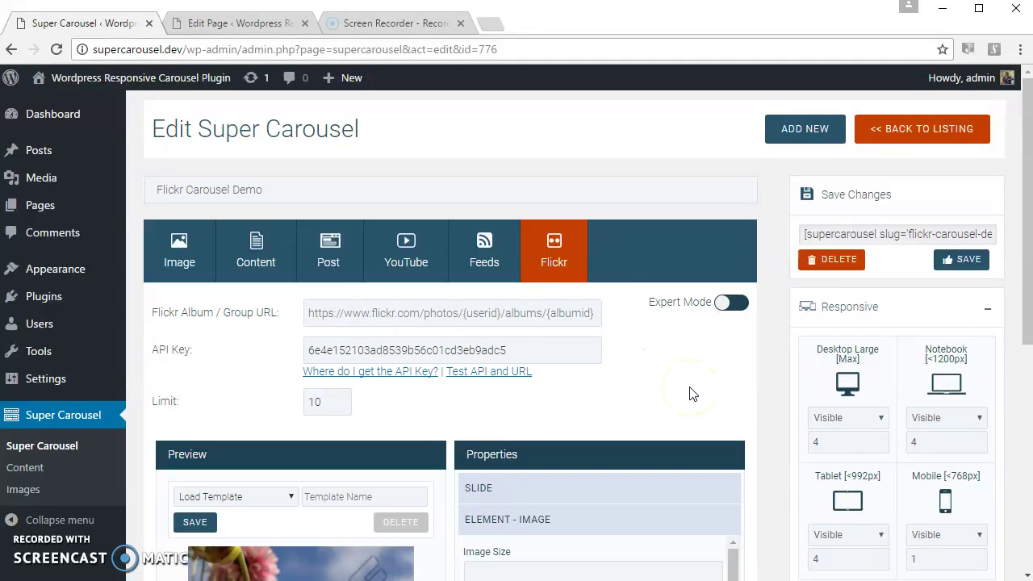
# Step: Open the suggested Flickr user's albums page in a new browser tab
pyautogui.click(492, 29)
pyautogui.write('flick')
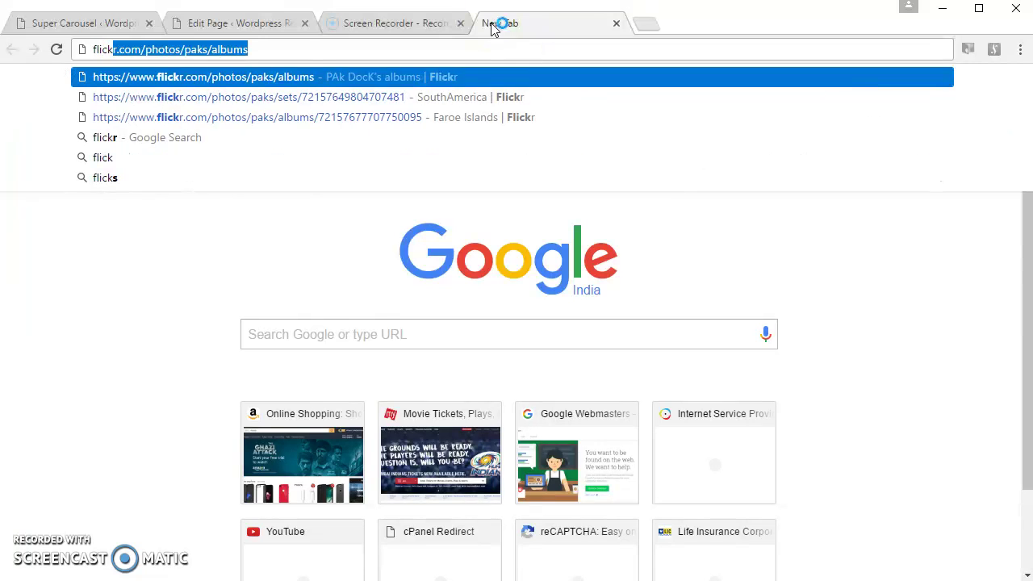
pyautogui.press('Return')
pyautogui.click(508, 81)
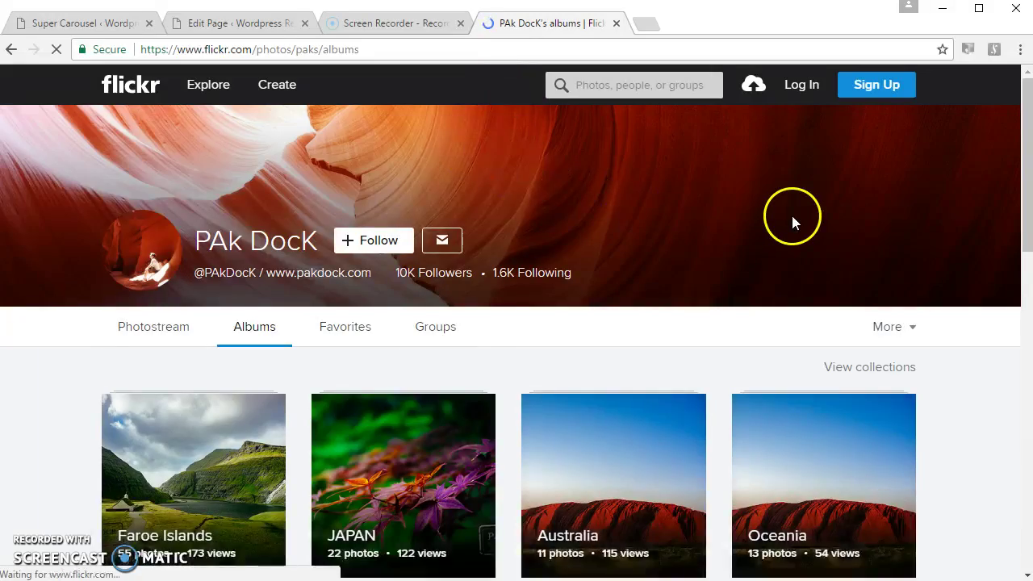
# Step: Open the SouthAmerica album in a separate tab, copy its web address and close that tab
pyautogui.scroll(-10, 793, 224)
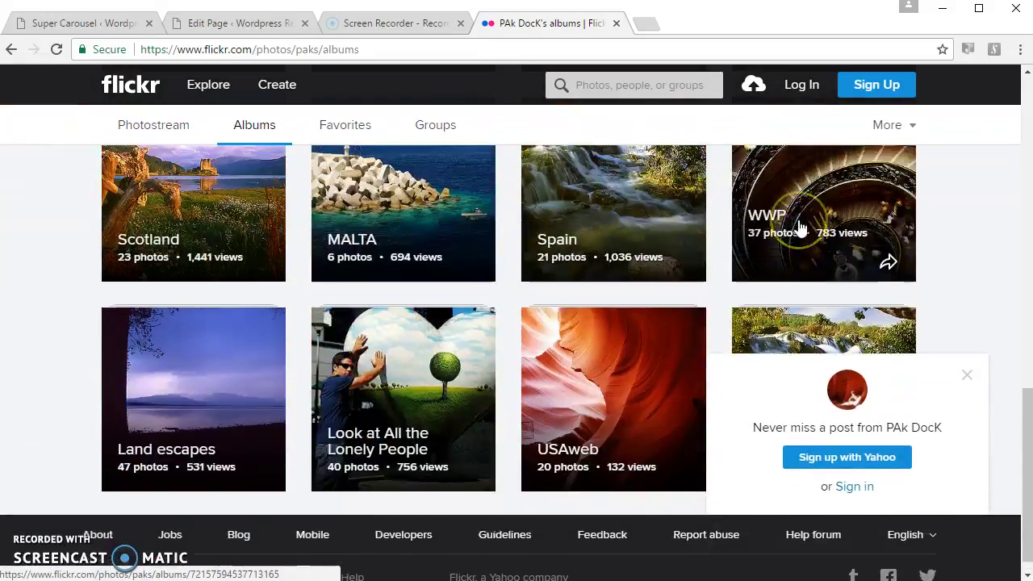
pyautogui.scroll(3, 798, 224)
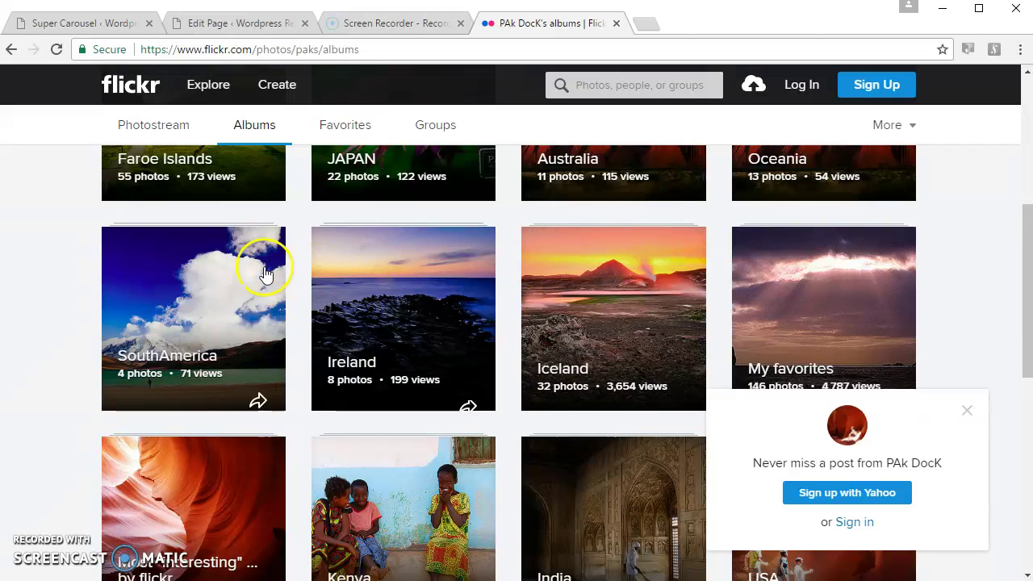
pyautogui.middleClick(192, 285)
pyautogui.click(699, 28)
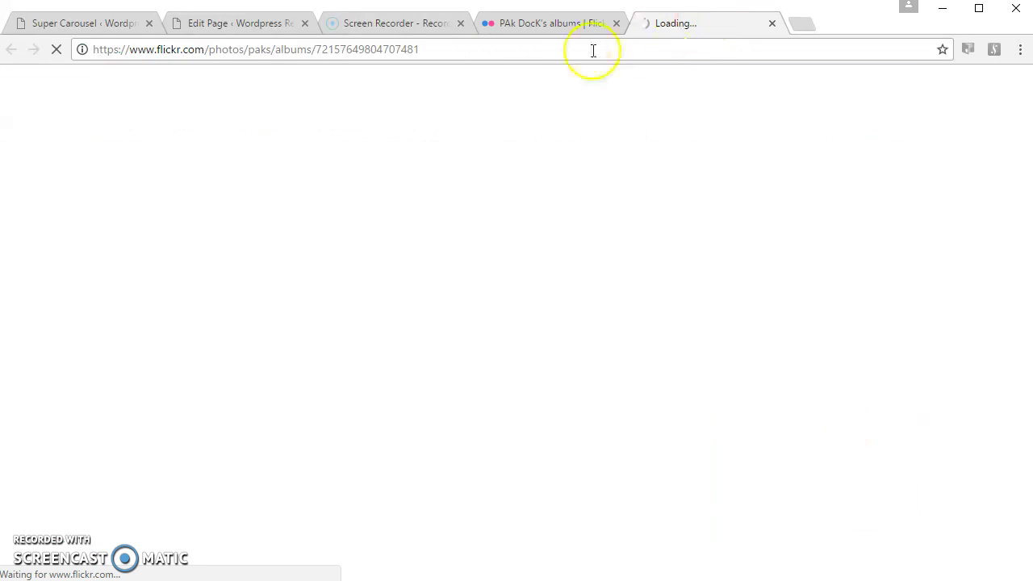
pyautogui.click(490, 55)
pyautogui.hotkey('ctrl', 'c')
pyautogui.click(771, 23)
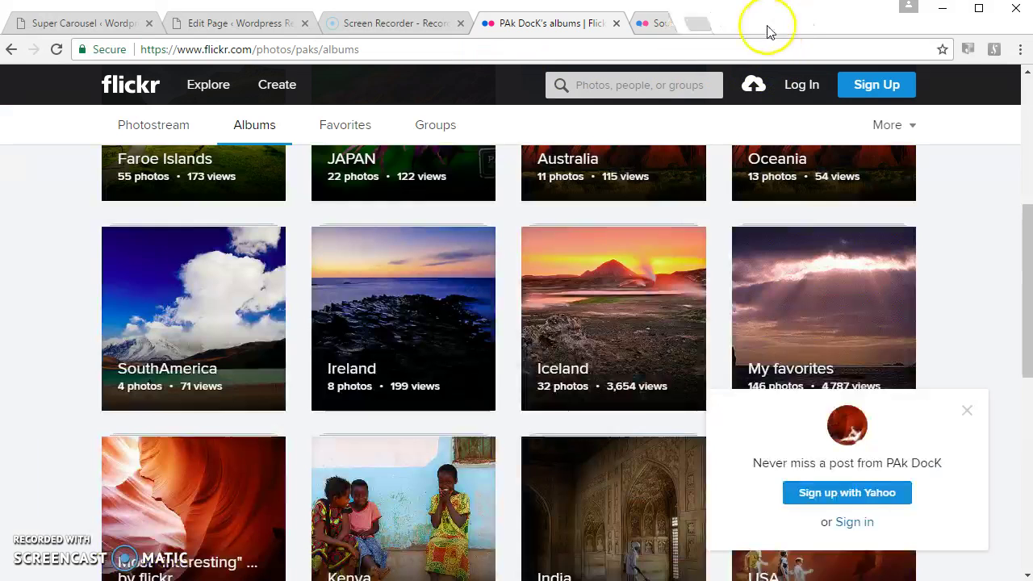
# Step: Paste the copied SouthAmerica album address as the carousel's Flickr Album / Group URL and test the API and URL
pyautogui.click(41, 22)
pyautogui.click(415, 316)
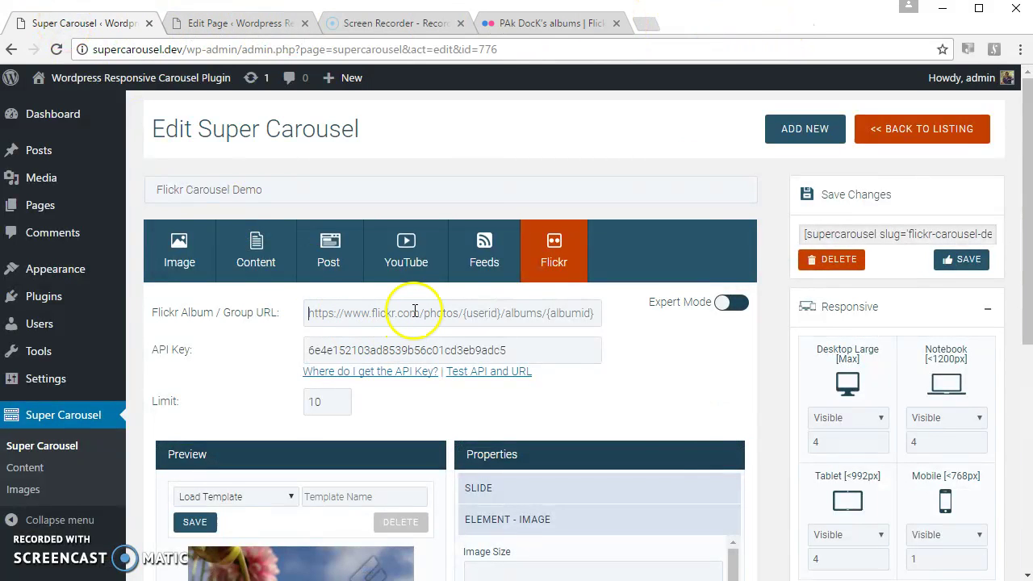
pyautogui.hotkey('ctrl', 'v')
pyautogui.click(708, 387)
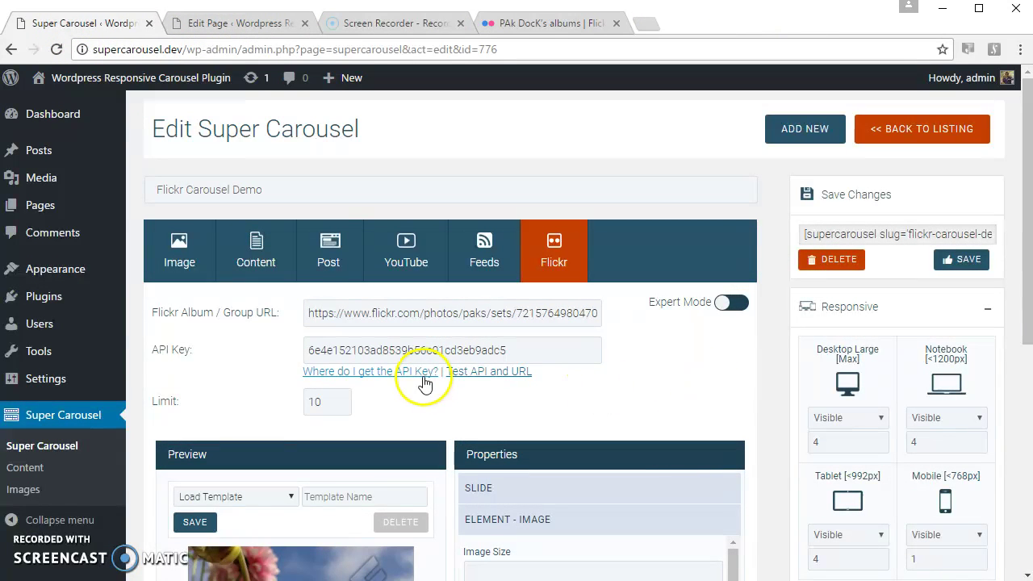
pyautogui.click(474, 374)
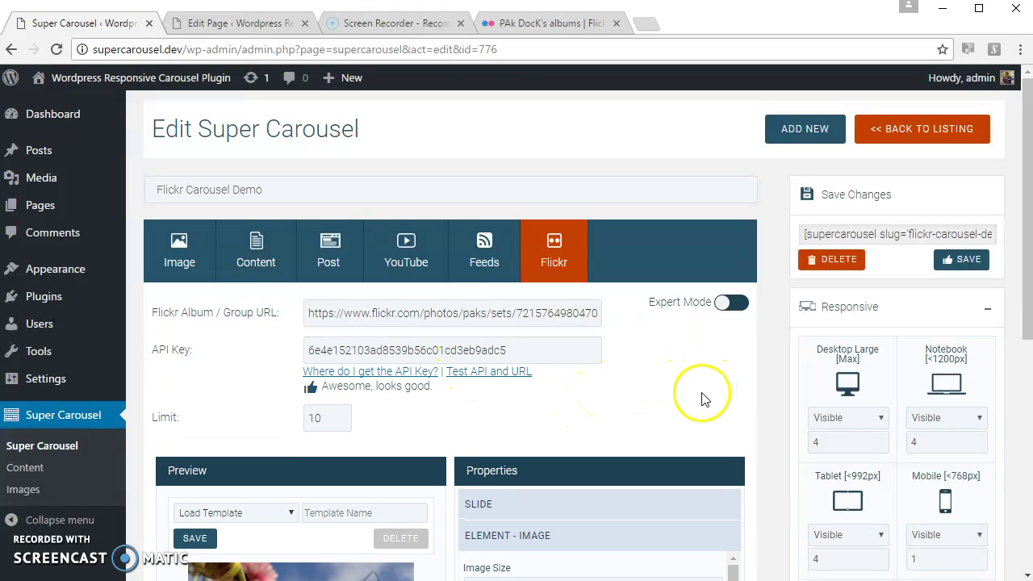
# Step: Add Title and Line elements to the slide layout and move both above the Image element, with Title first
pyautogui.scroll(-5, 693, 397)
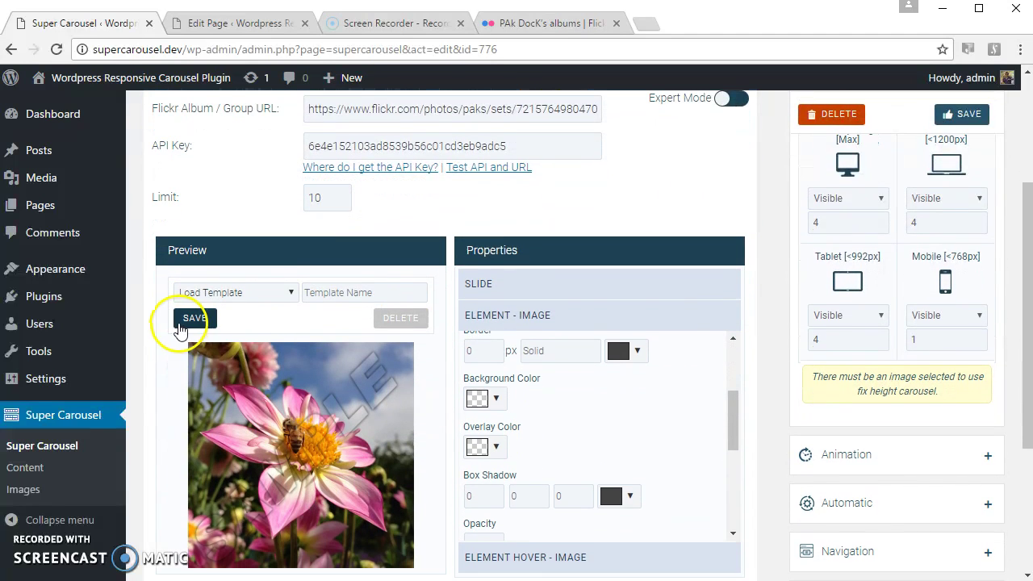
pyautogui.scroll(-2, 179, 329)
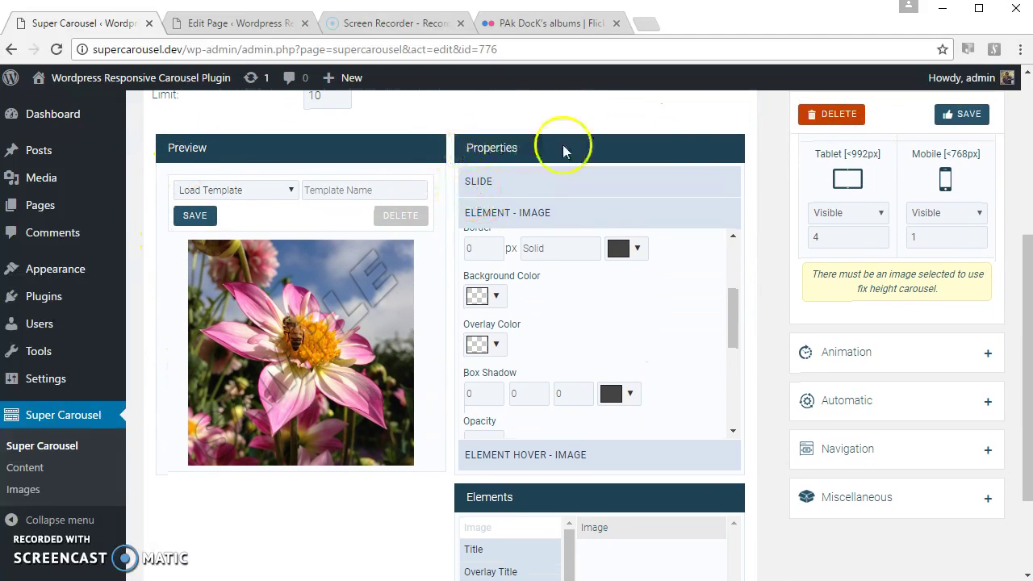
pyautogui.scroll(4, 705, 392)
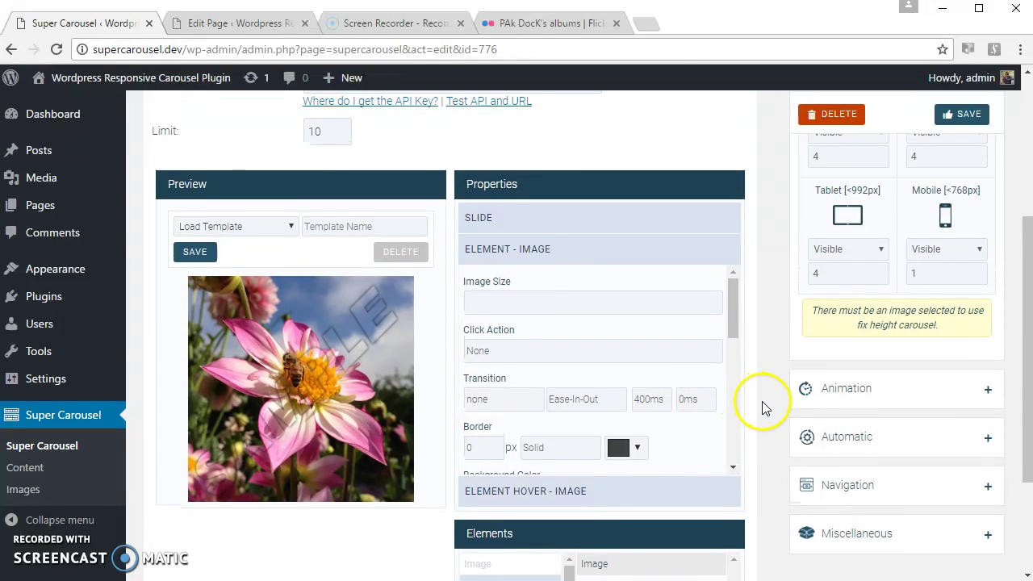
pyautogui.scroll(-3, 763, 405)
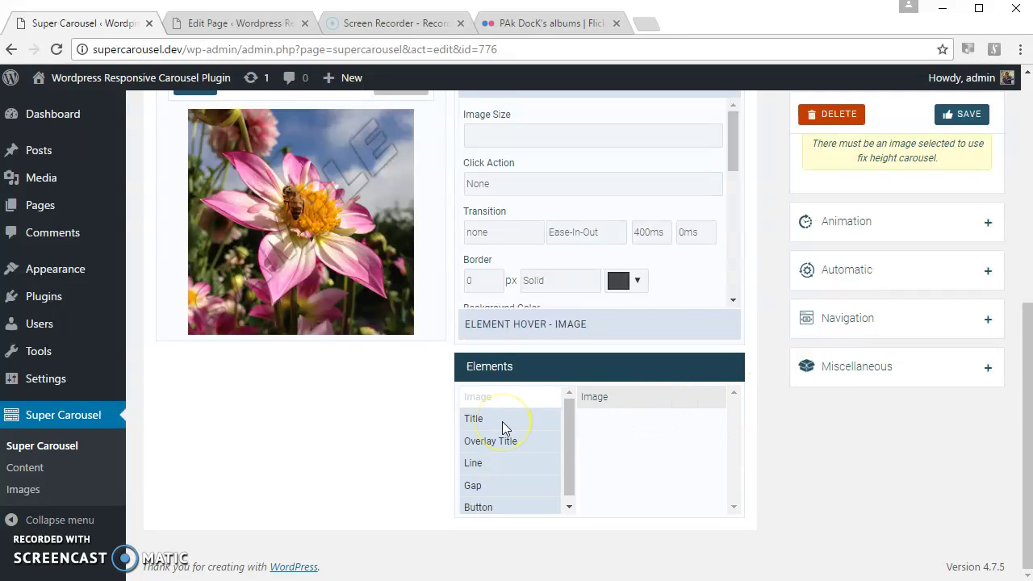
pyautogui.moveTo(502, 421); pyautogui.dragTo(512, 454)
pyautogui.click(512, 419)
pyautogui.doubleClick(512, 462)
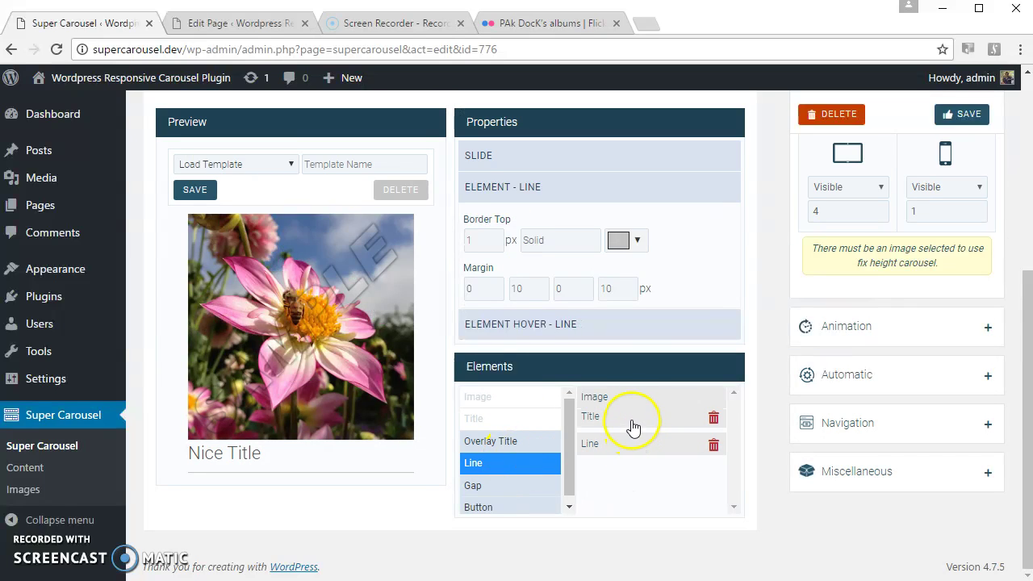
pyautogui.moveTo(630, 426); pyautogui.dragTo(635, 399)
pyautogui.moveTo(630, 442); pyautogui.dragTo(632, 417)
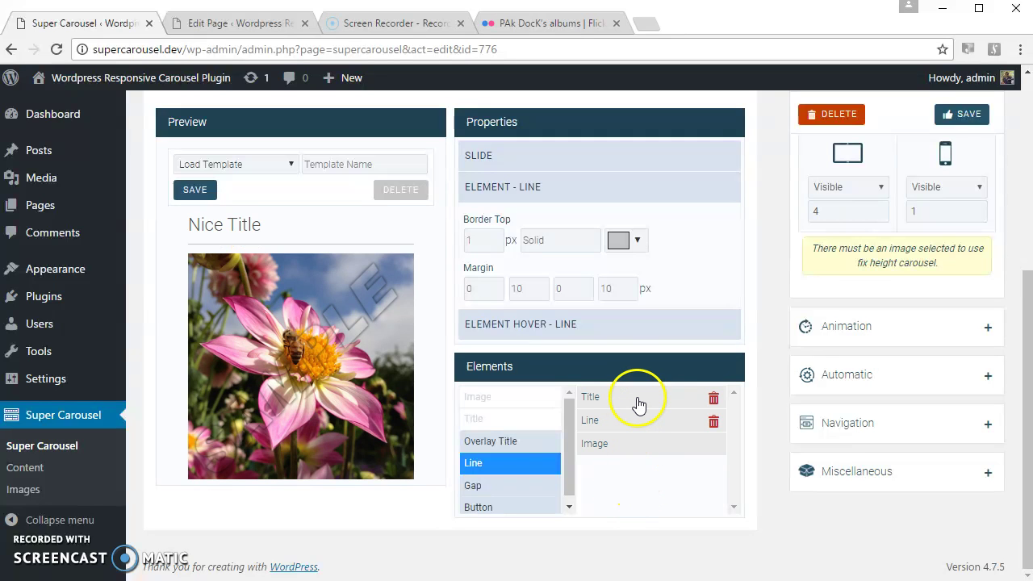
# Step: Set the Title element's text alignment to Center
pyautogui.click(637, 400)
pyautogui.scroll(-10, 605, 213)
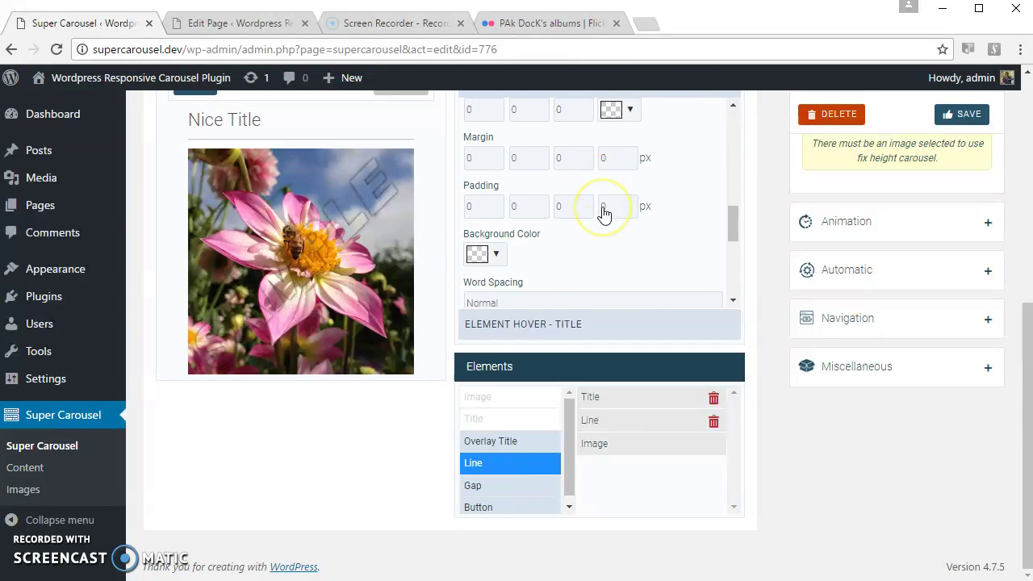
pyautogui.scroll(-3, 565, 258)
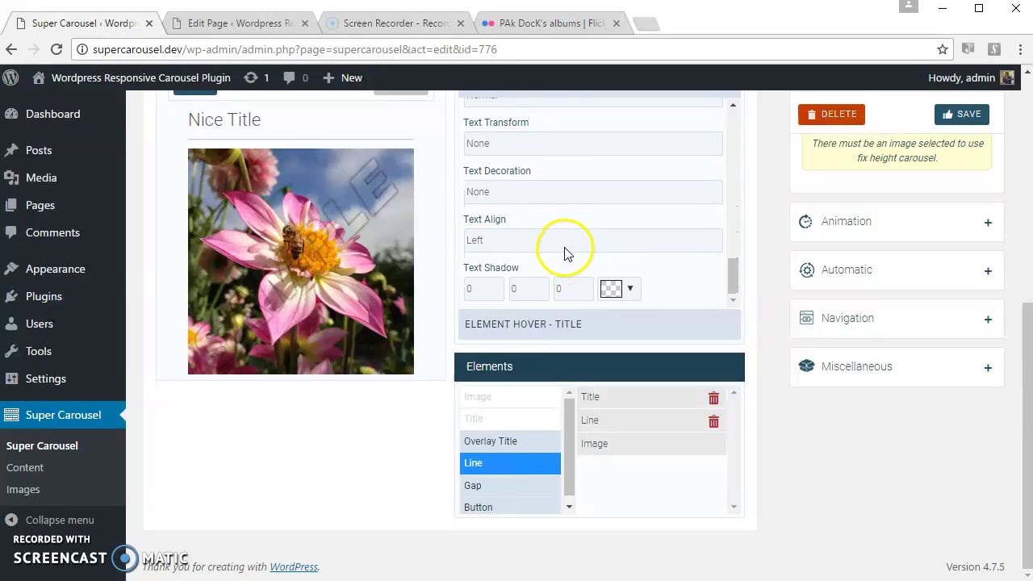
pyautogui.click(565, 246)
pyautogui.click(556, 284)
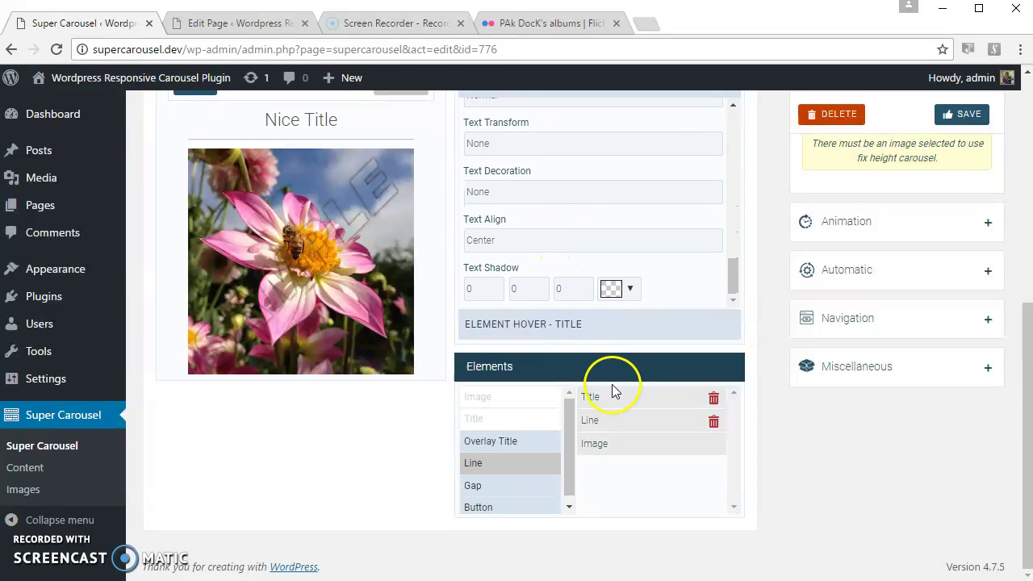
# Step: Set the Image element's size to Medium and its click action to Image Lightbox
pyautogui.click(629, 446)
pyautogui.scroll(8, 674, 440)
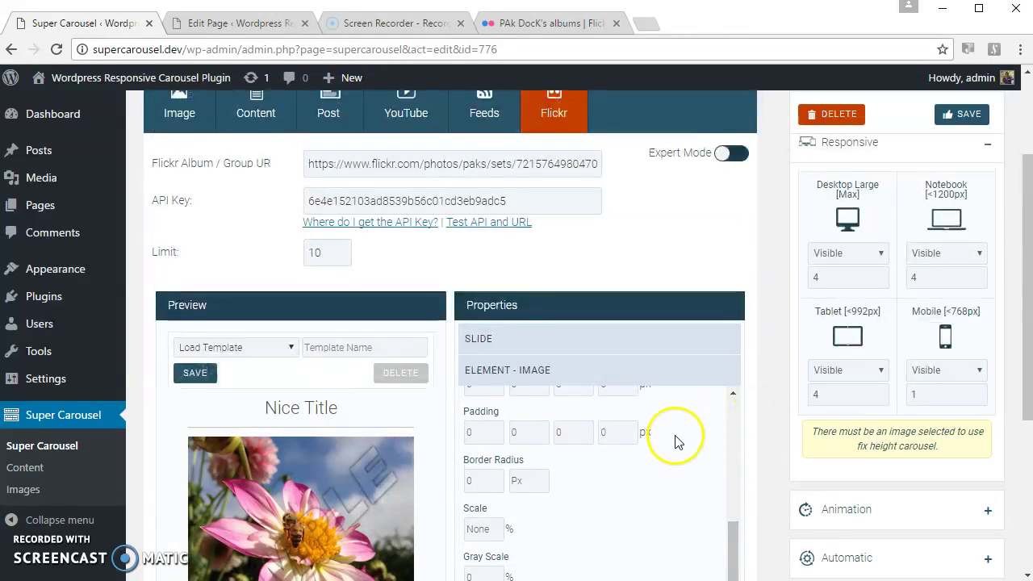
pyautogui.scroll(-3, 678, 442)
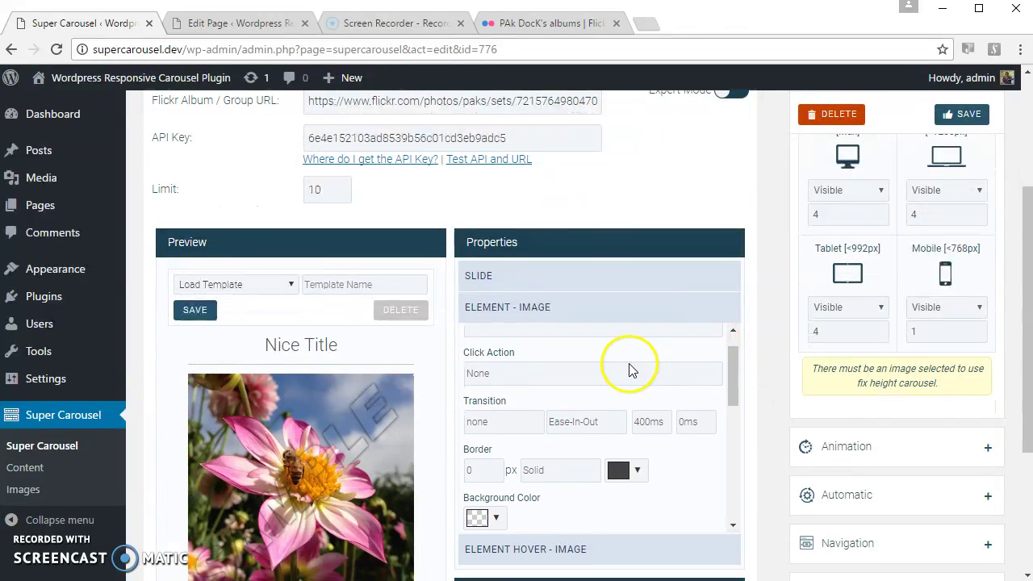
pyautogui.click(605, 369)
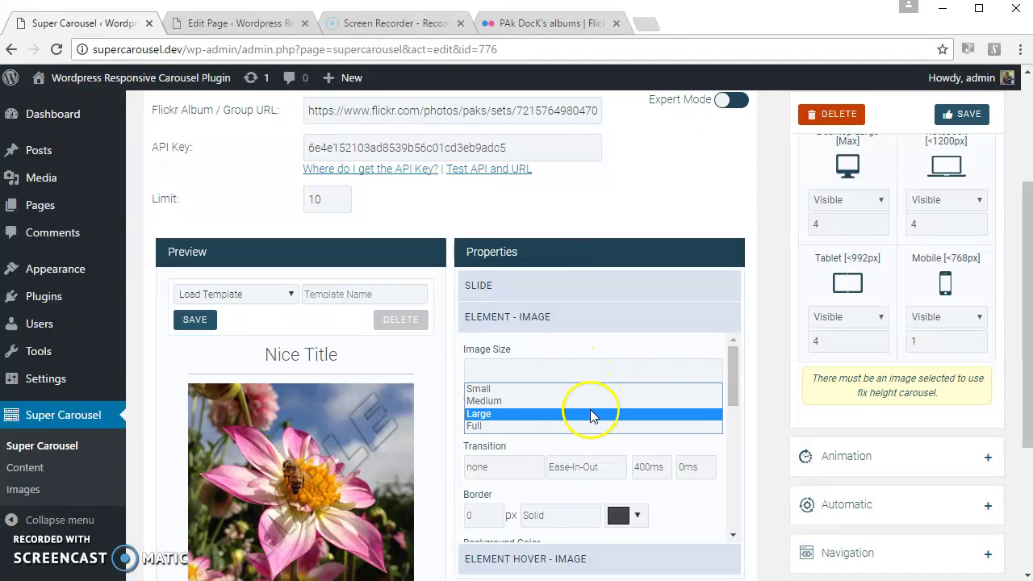
pyautogui.click(600, 403)
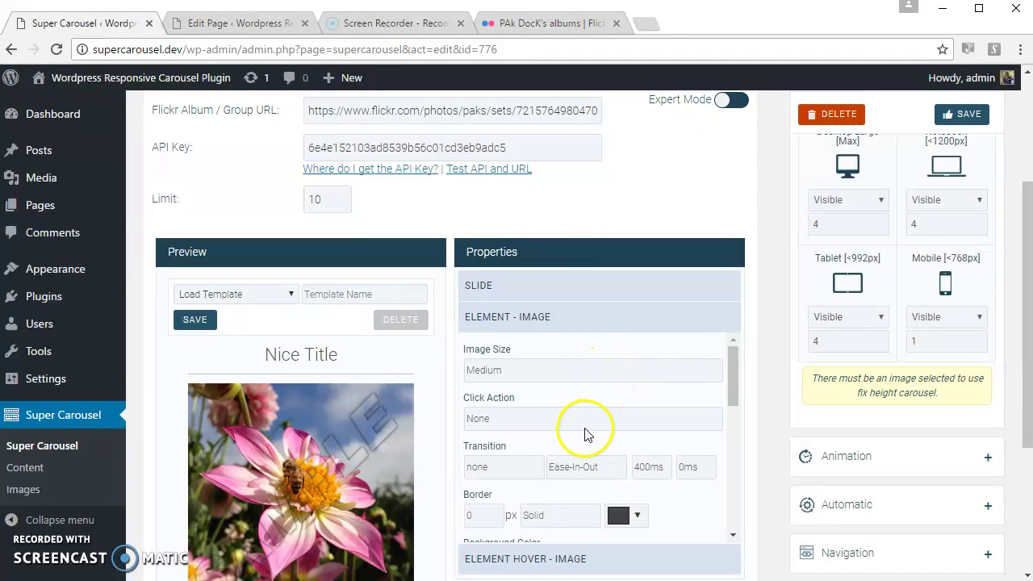
pyautogui.click(598, 421)
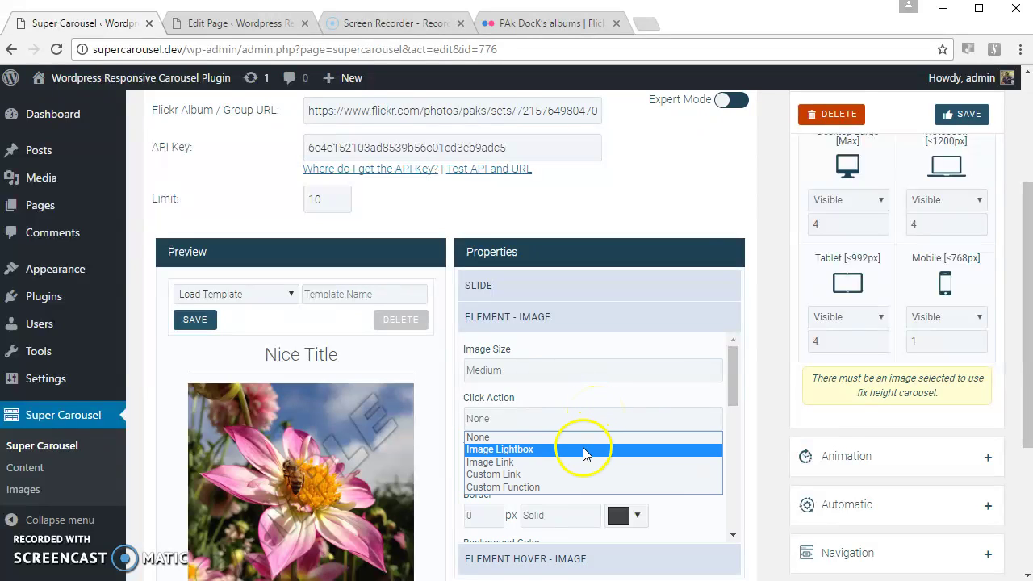
pyautogui.click(582, 448)
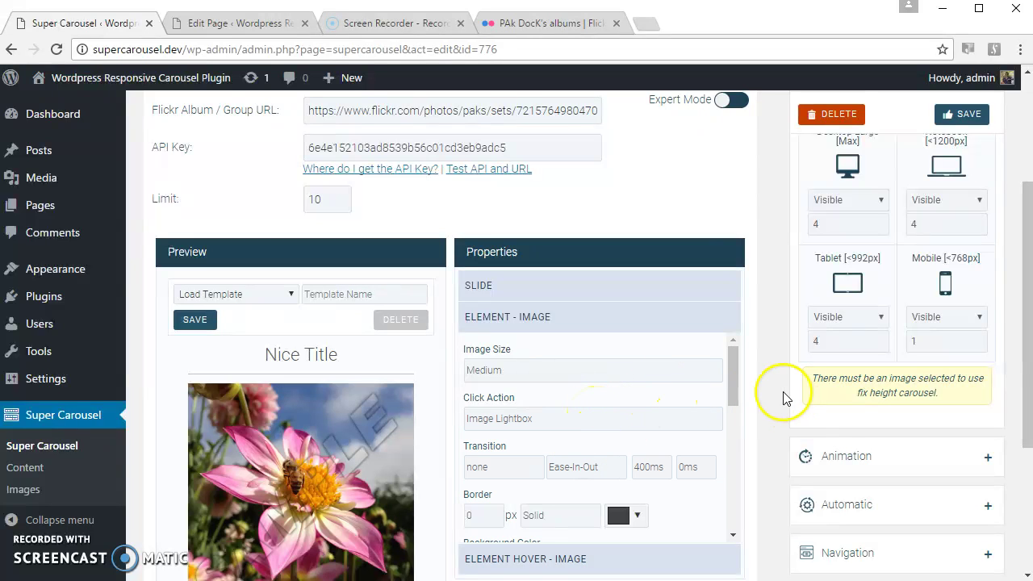
# Step: Save the Flickr carousel and copy its shortcode
pyautogui.scroll(3, 795, 225)
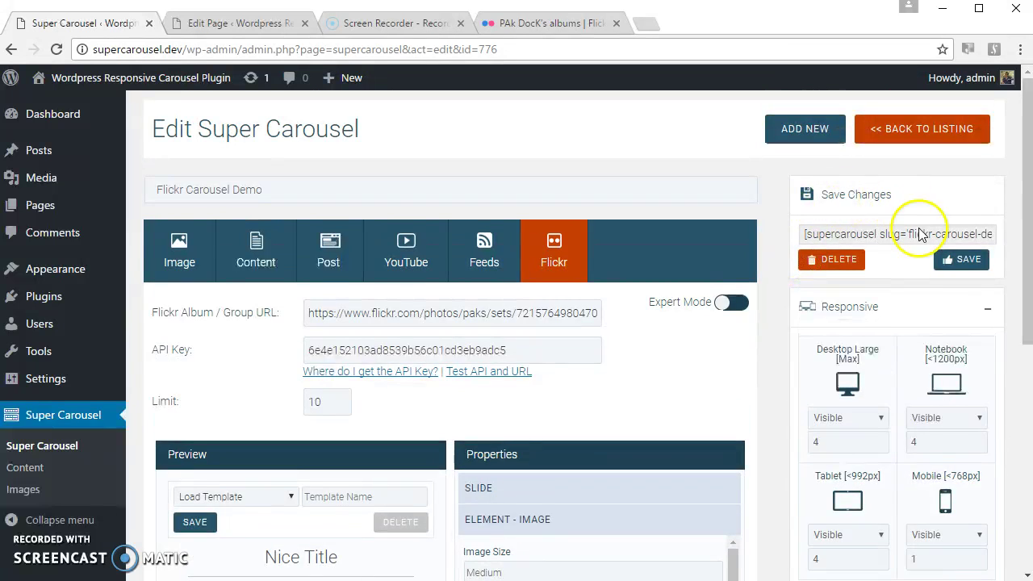
pyautogui.click(967, 262)
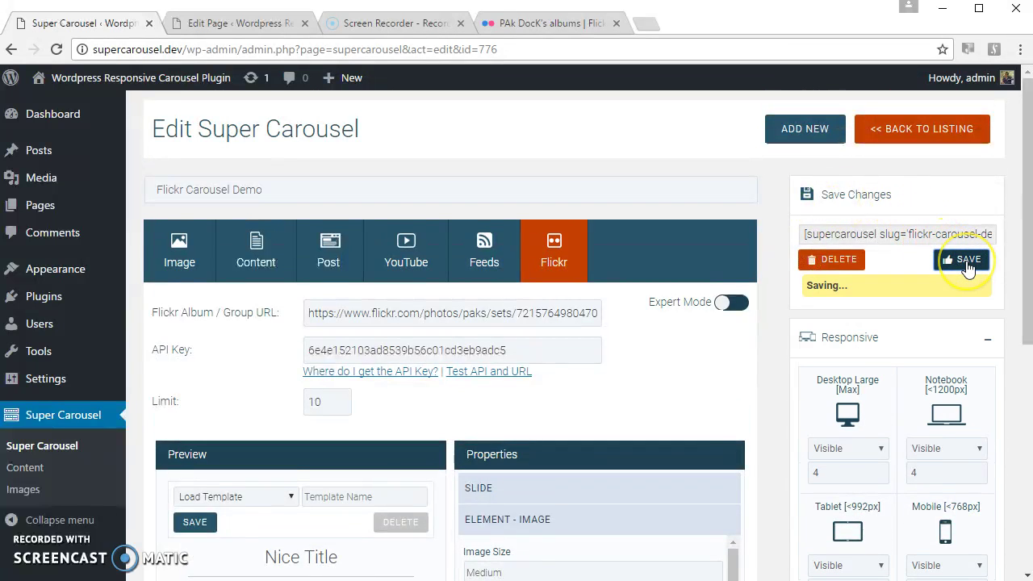
pyautogui.click(894, 236)
# Step: Insert the shortcode [supercarousel slug='flickr-carousel-demo'] into the Carousel Test page content and update the page
pyautogui.click(253, 31)
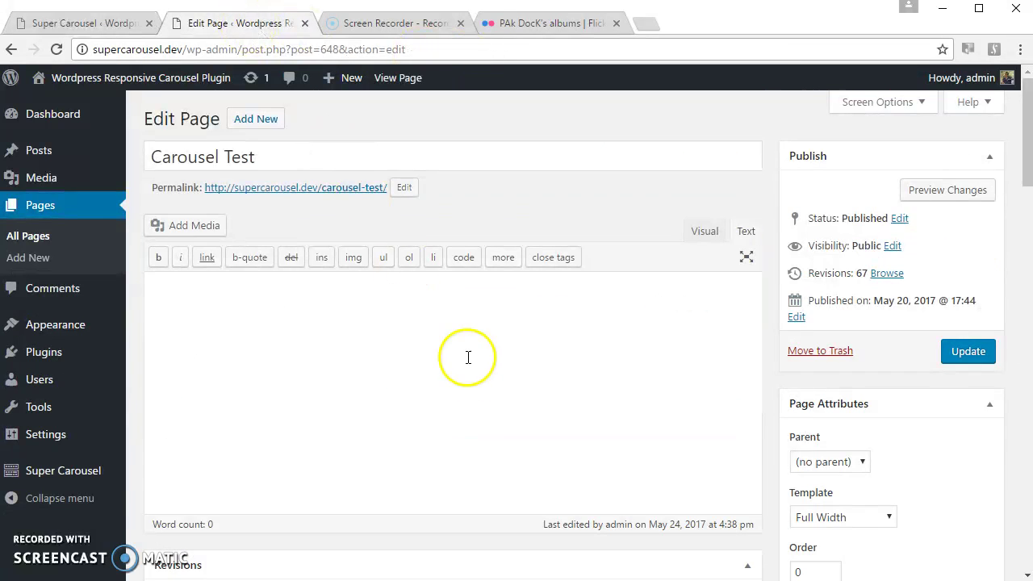
pyautogui.click(468, 357)
pyautogui.write("[supercarousel slug='flickr-carousel-demo']")
pyautogui.click(969, 353)
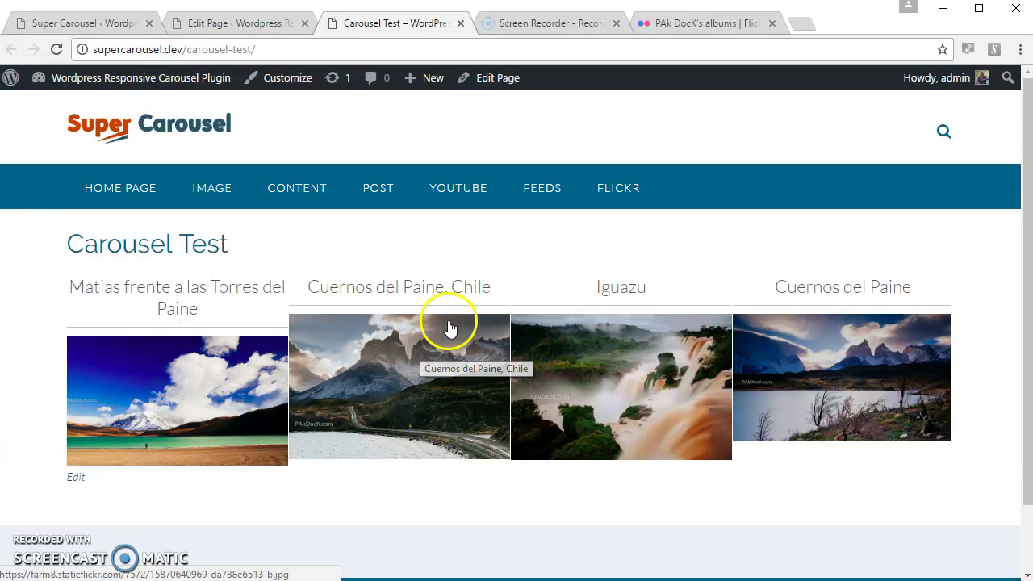
# Step: Return to the Super Carousel editor and set the Desktop Large and Notebook responsive modes to Fix Height
pyautogui.click(79, 25)
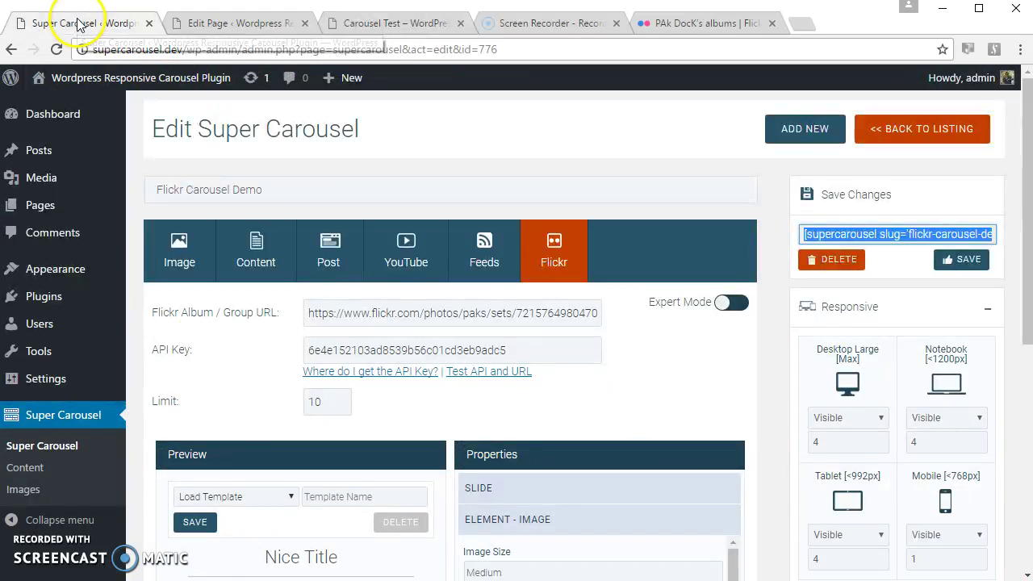
pyautogui.click(846, 418)
pyautogui.click(850, 462)
pyautogui.click(949, 421)
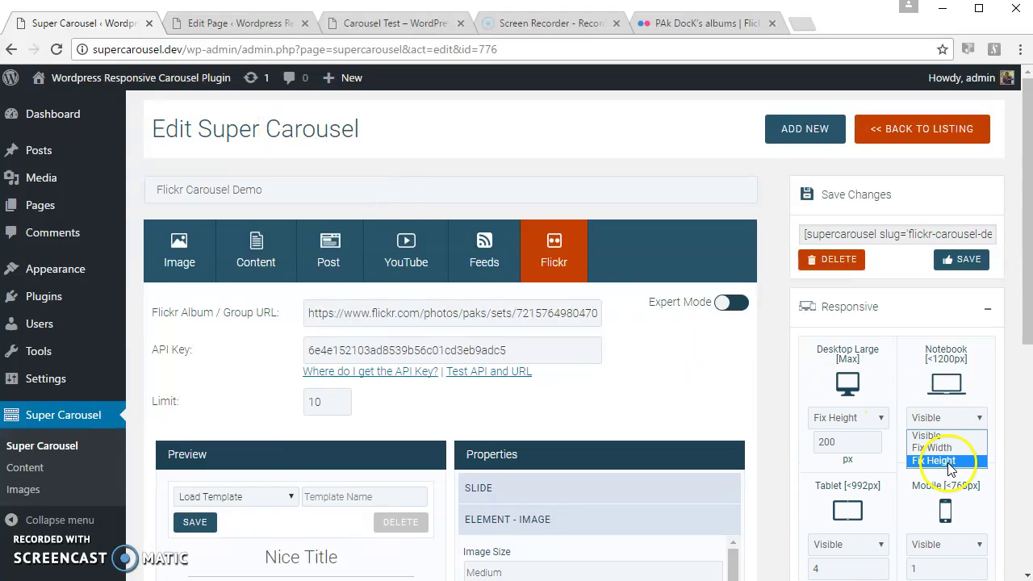
pyautogui.click(946, 453)
# Step: Enable the Next / Prev navigation with arrow style Style5-White and save the carousel
pyautogui.scroll(-5, 782, 398)
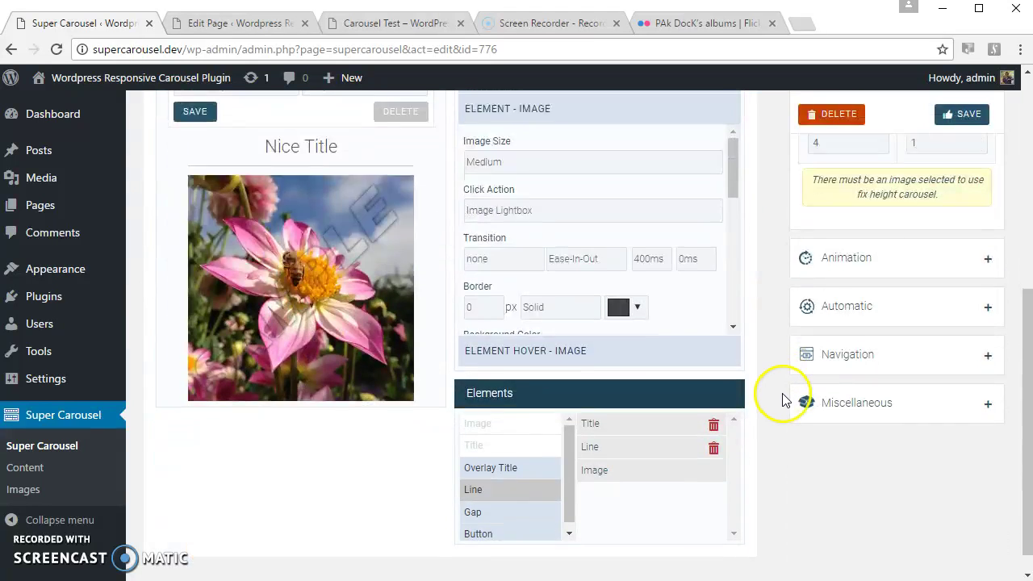
pyautogui.click(851, 331)
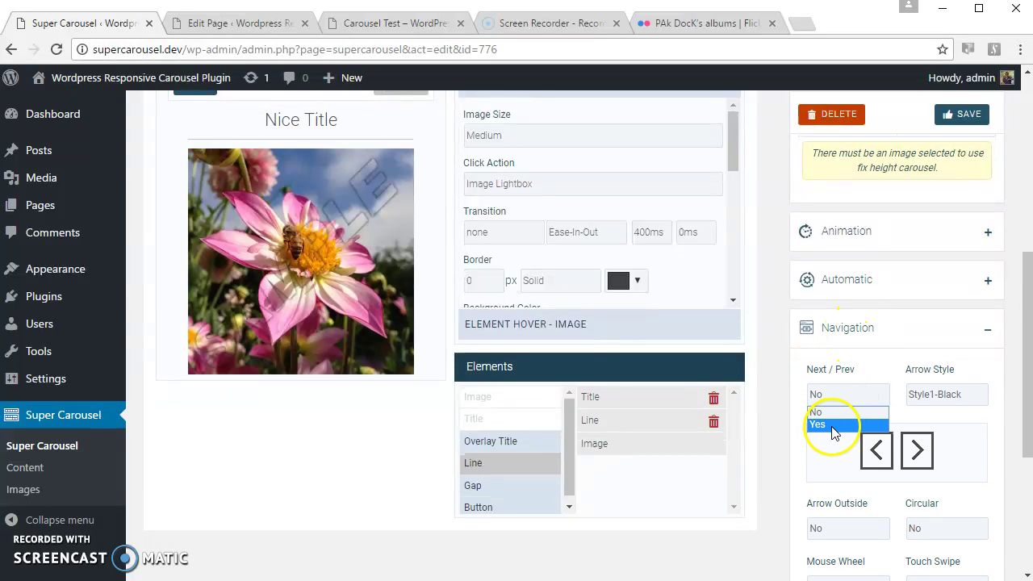
pyautogui.click(833, 427)
pyautogui.click(964, 394)
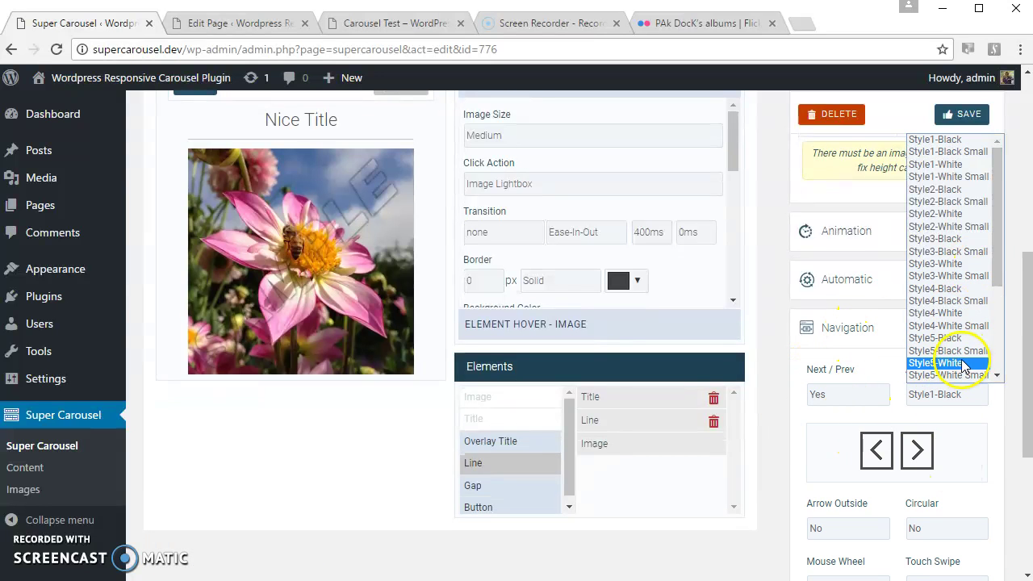
pyautogui.click(952, 363)
pyautogui.scroll(5, 964, 395)
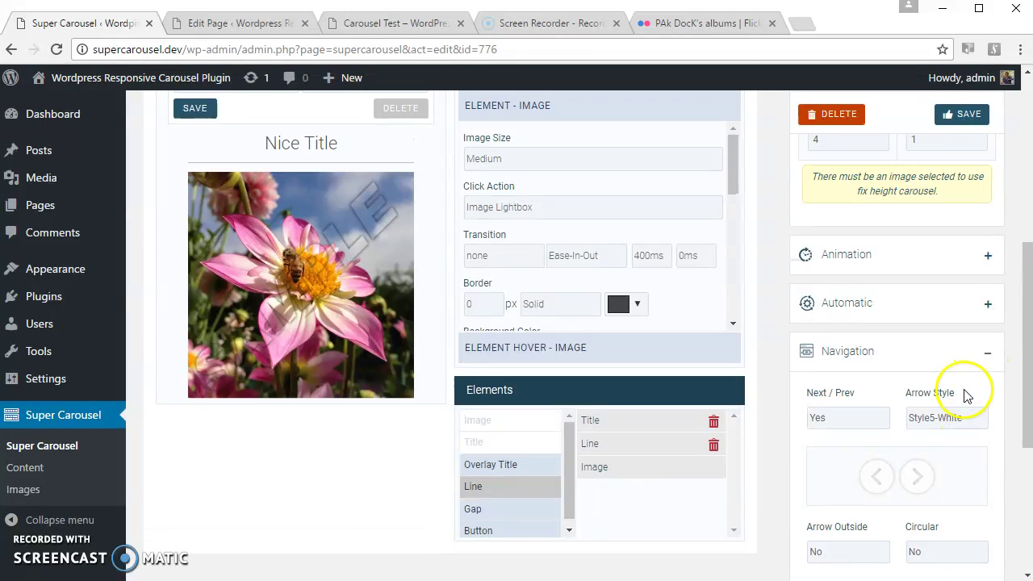
pyautogui.click(973, 267)
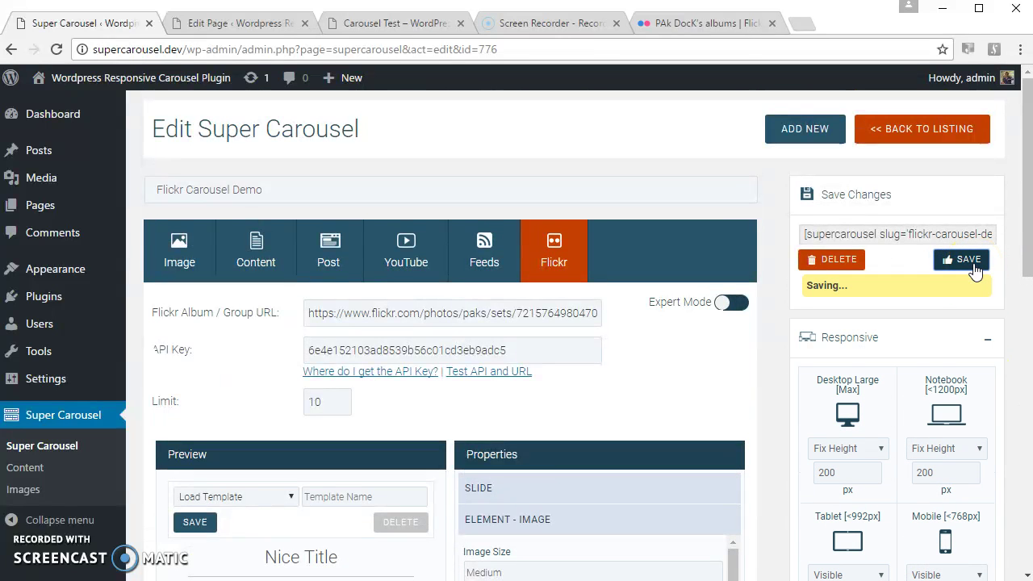
# Step: Set the Title element's String Limit to 20 and save the carousel
pyautogui.scroll(-4, 779, 373)
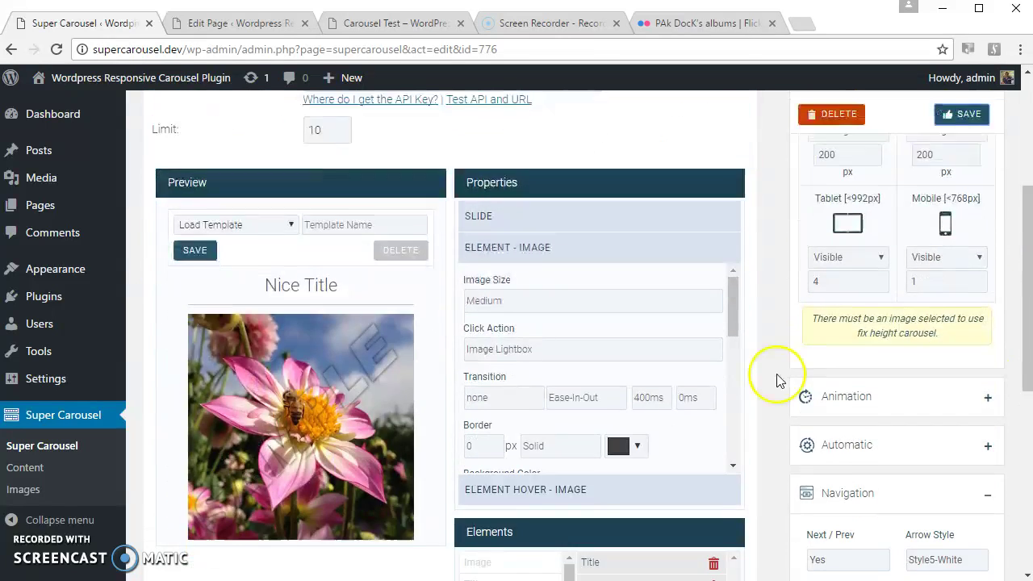
pyautogui.click(641, 549)
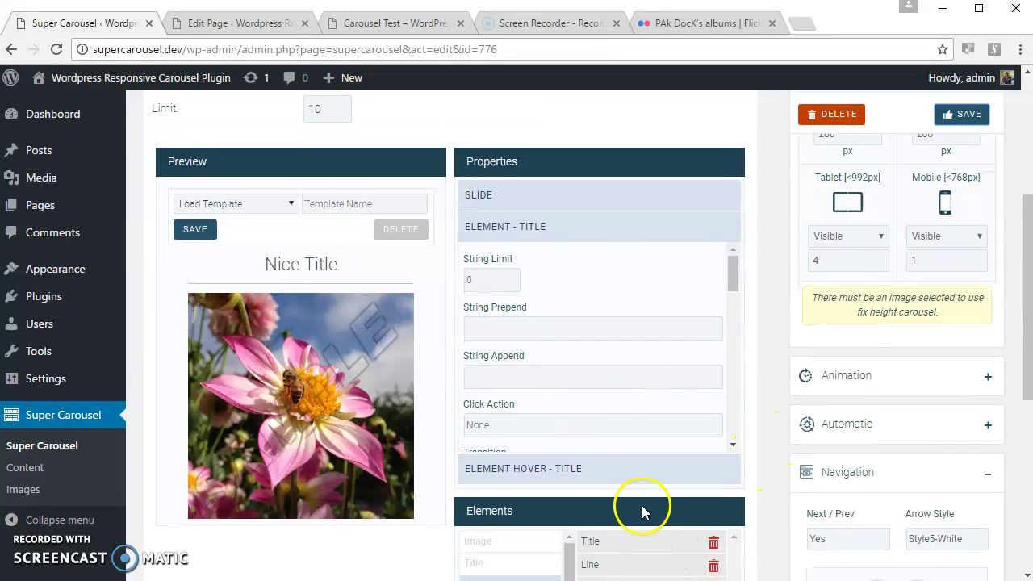
pyautogui.doubleClick(472, 279)
pyautogui.write('20')
pyautogui.click(722, 285)
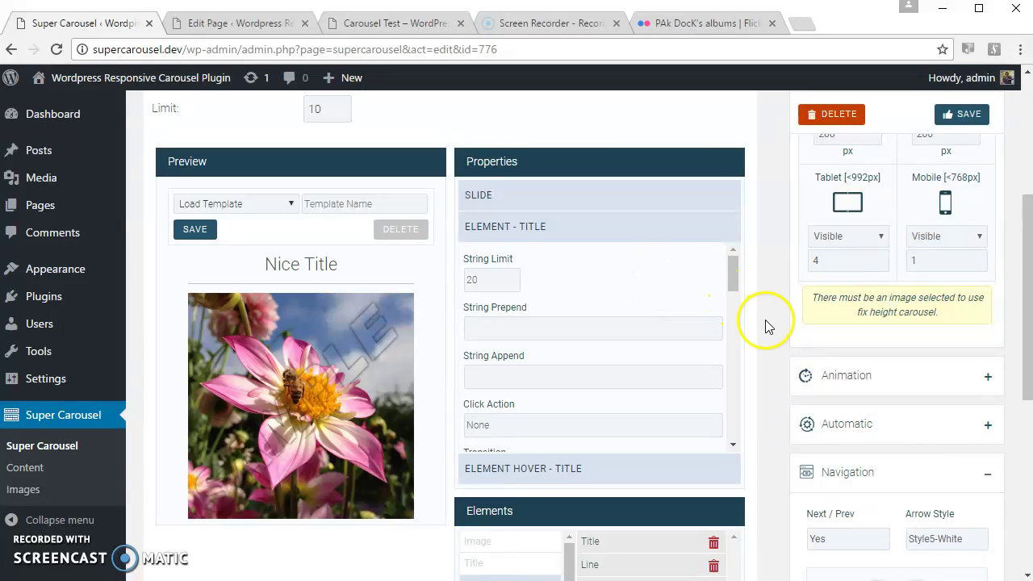
pyautogui.scroll(-2, 763, 331)
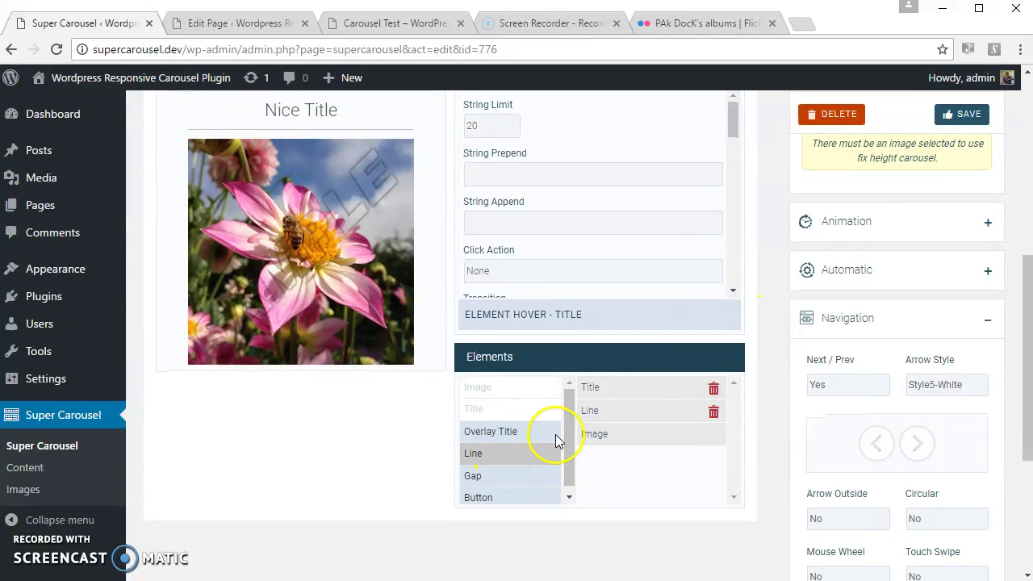
pyautogui.scroll(3, 532, 456)
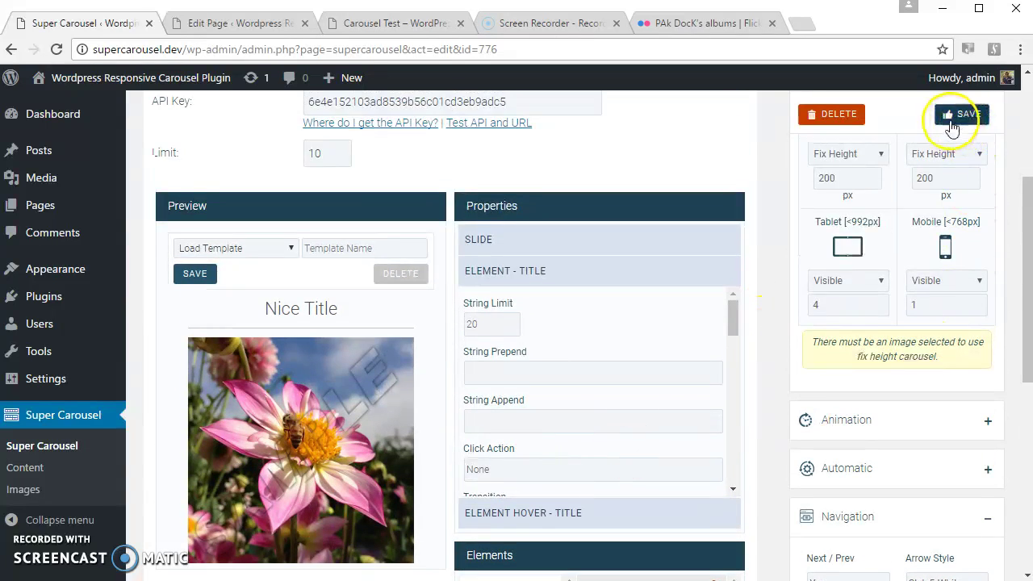
pyautogui.click(960, 115)
# Step: Check the Carousel Test page by advancing the carousel and viewing two of its images in the lightbox
pyautogui.click(388, 23)
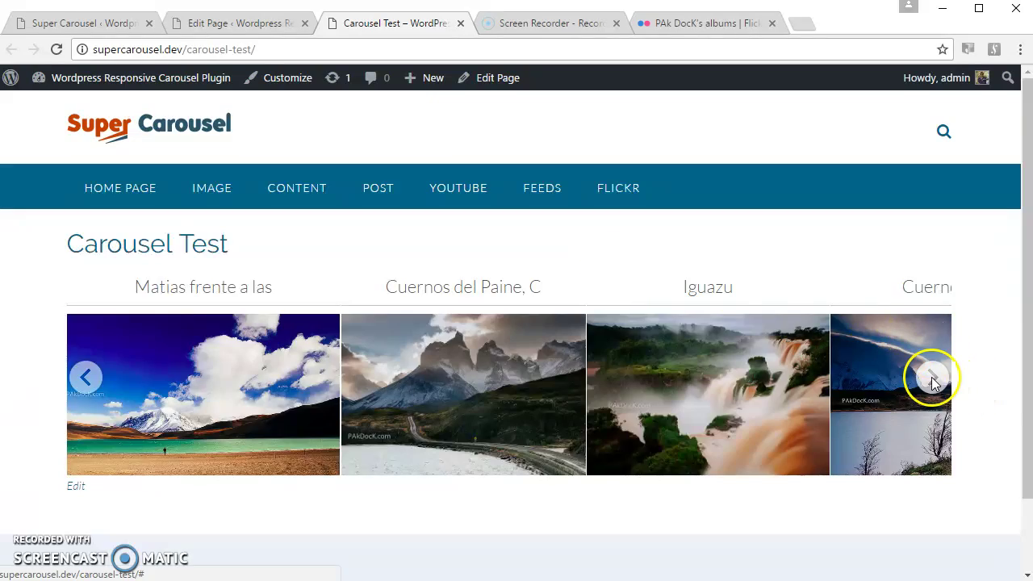
pyautogui.click(932, 379)
pyautogui.click(541, 381)
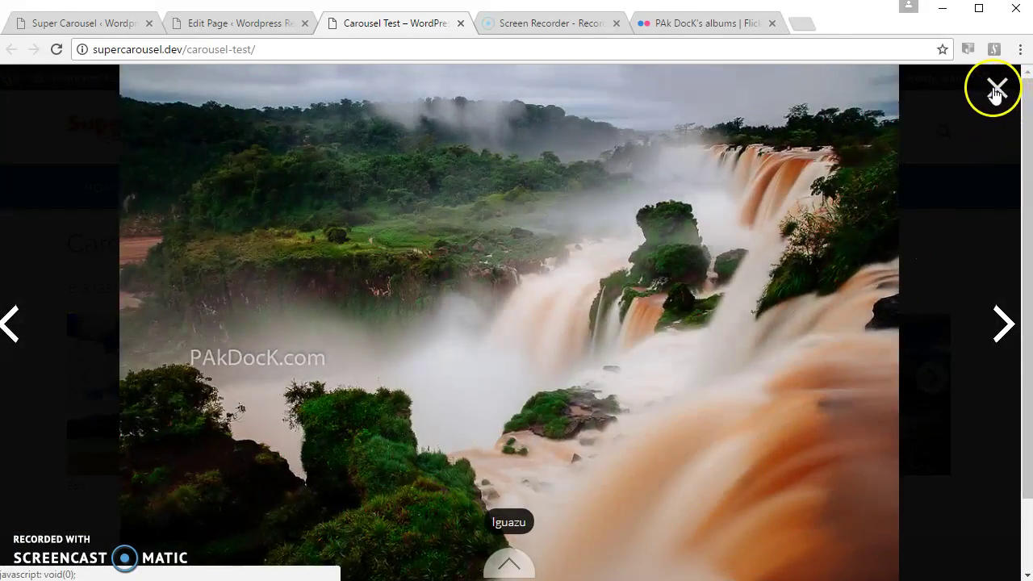
pyautogui.click(995, 89)
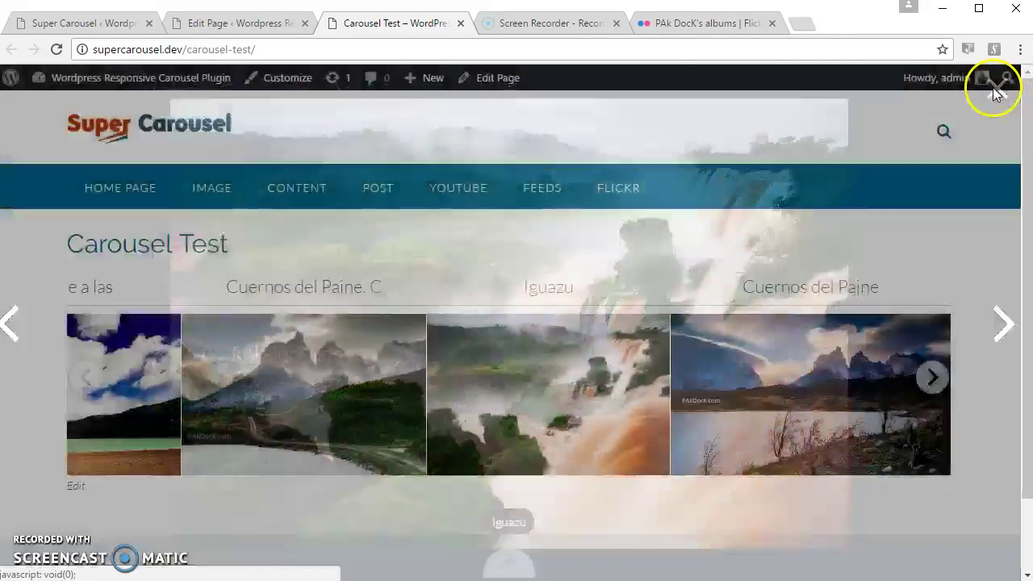
pyautogui.click(148, 400)
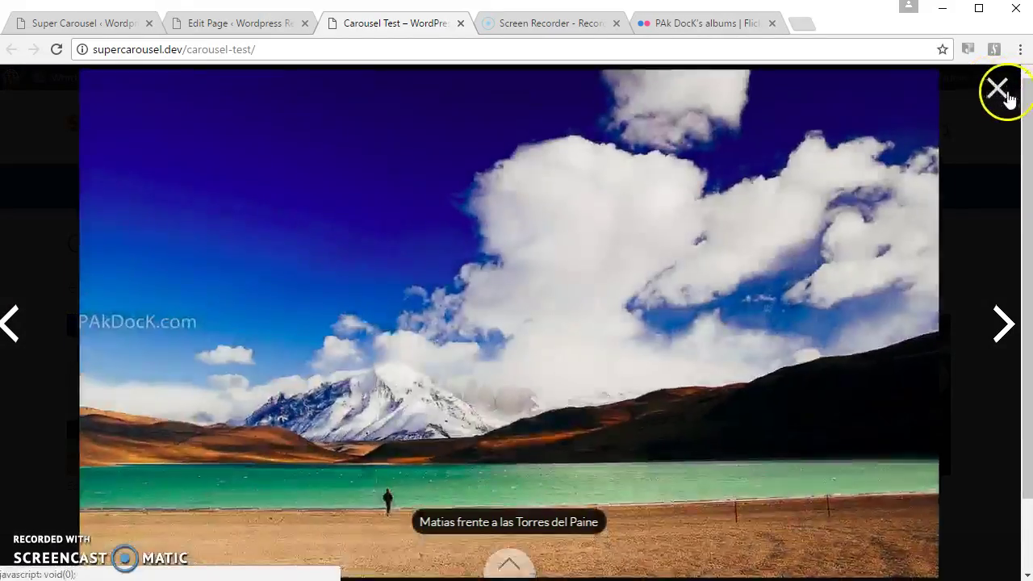
pyautogui.click(998, 90)
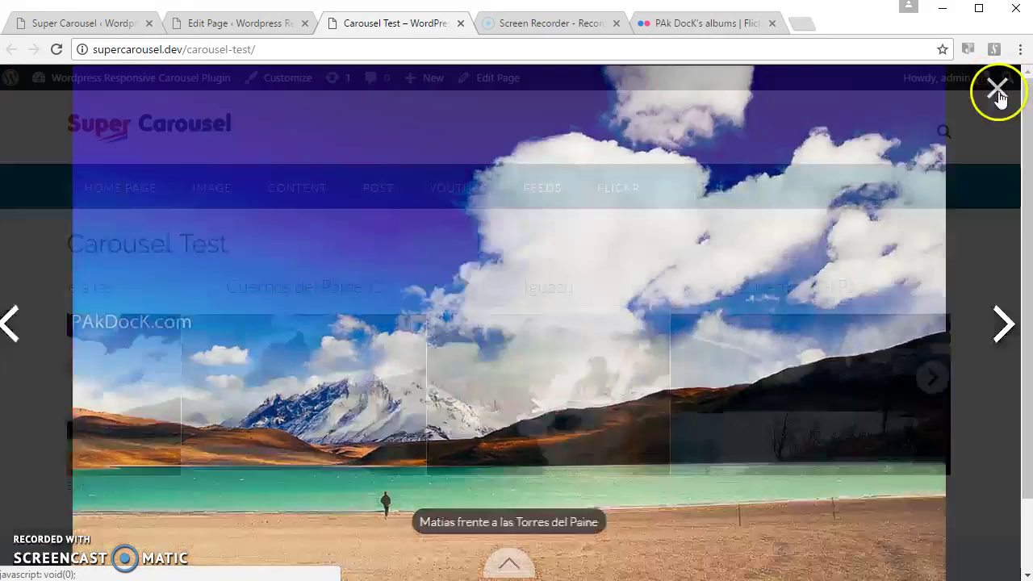
# Step: Return to the carousel editor, review its settings and collapse the Responsive and Navigation sections
pyautogui.click(34, 31)
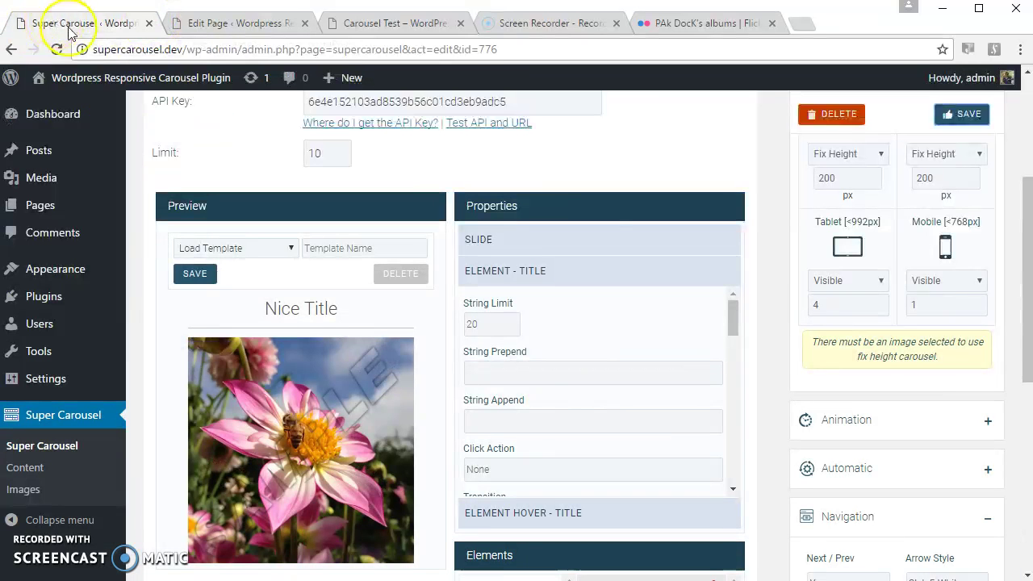
pyautogui.click(905, 422)
pyautogui.click(902, 423)
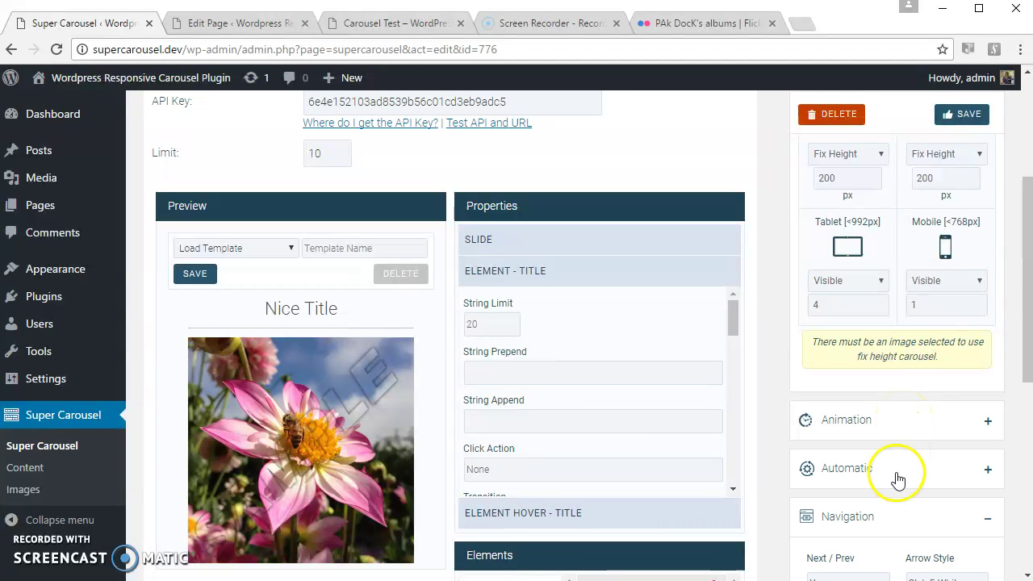
pyautogui.scroll(-6, 899, 478)
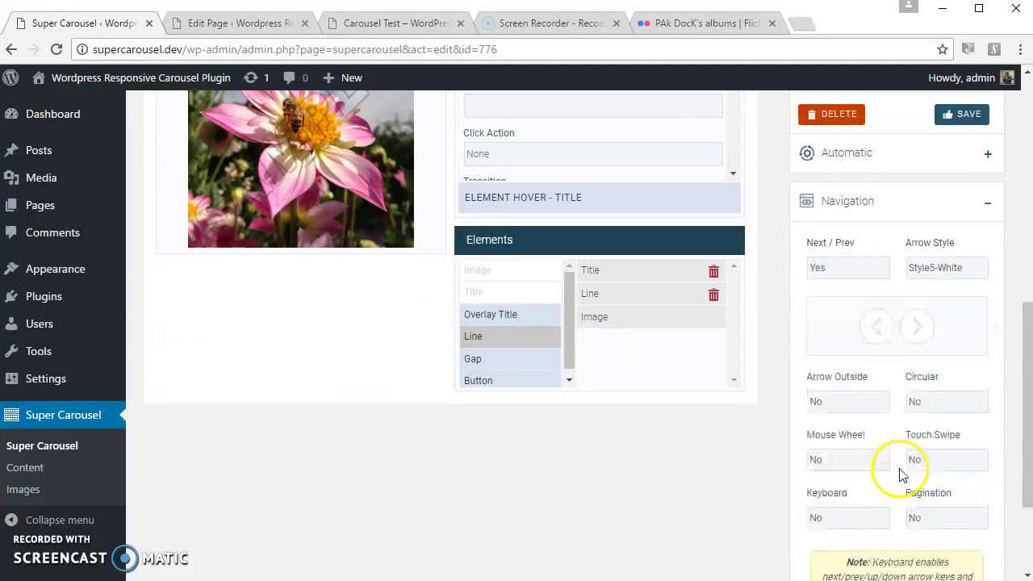
pyautogui.scroll(9, 904, 475)
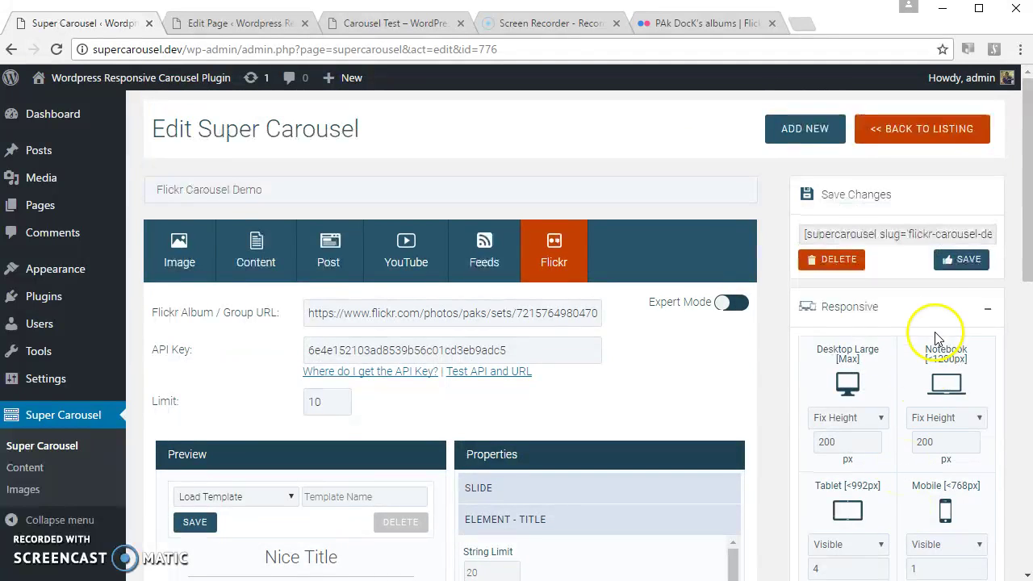
pyautogui.click(936, 322)
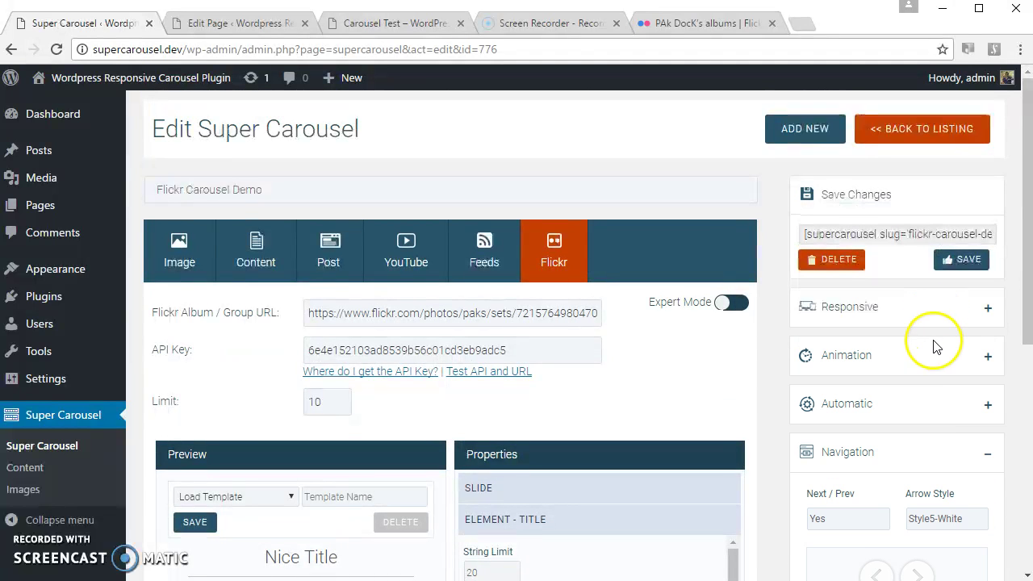
pyautogui.click(902, 458)
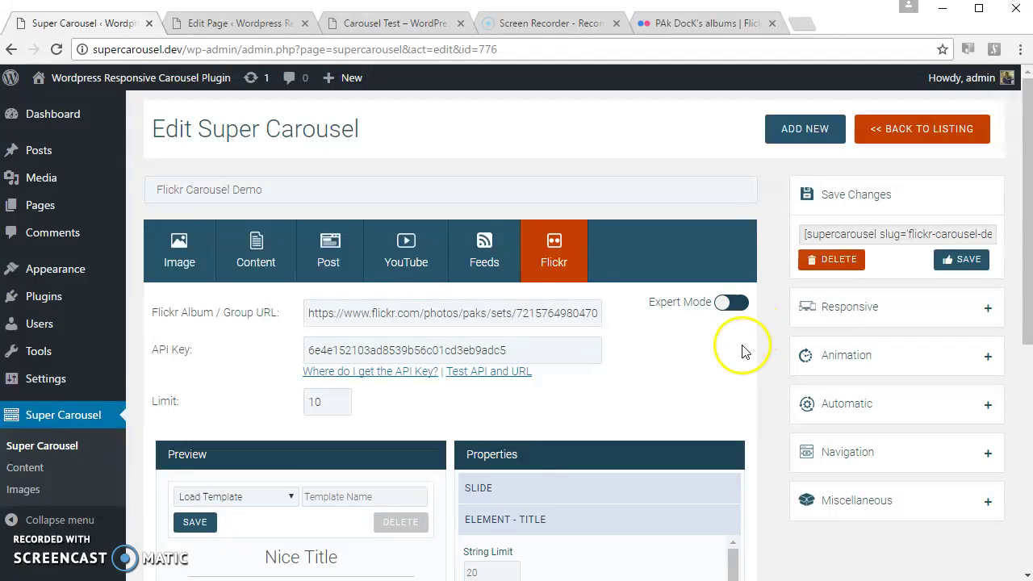
# Step: Turn on Expert Mode for the Flickr carousel and look over its HTML and Global CSS editors
pyautogui.scroll(-3, 756, 404)
pyautogui.scroll(3, 763, 411)
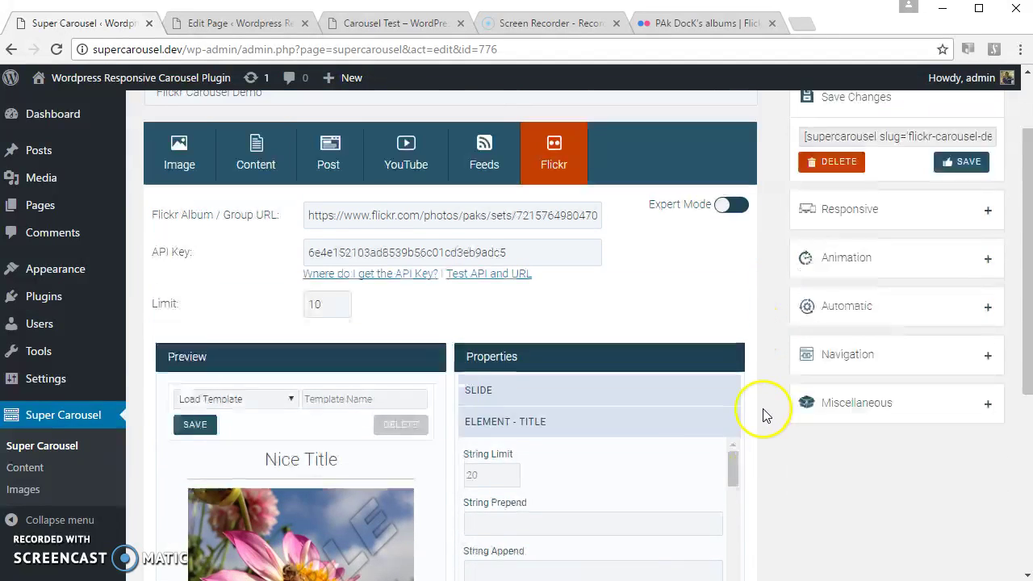
pyautogui.click(730, 268)
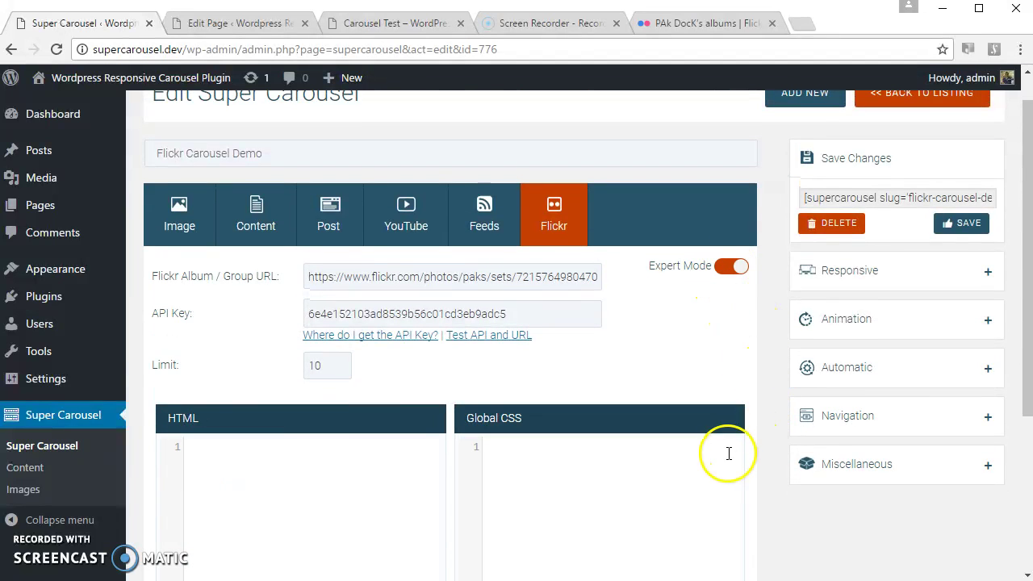
pyautogui.scroll(-2, 722, 468)
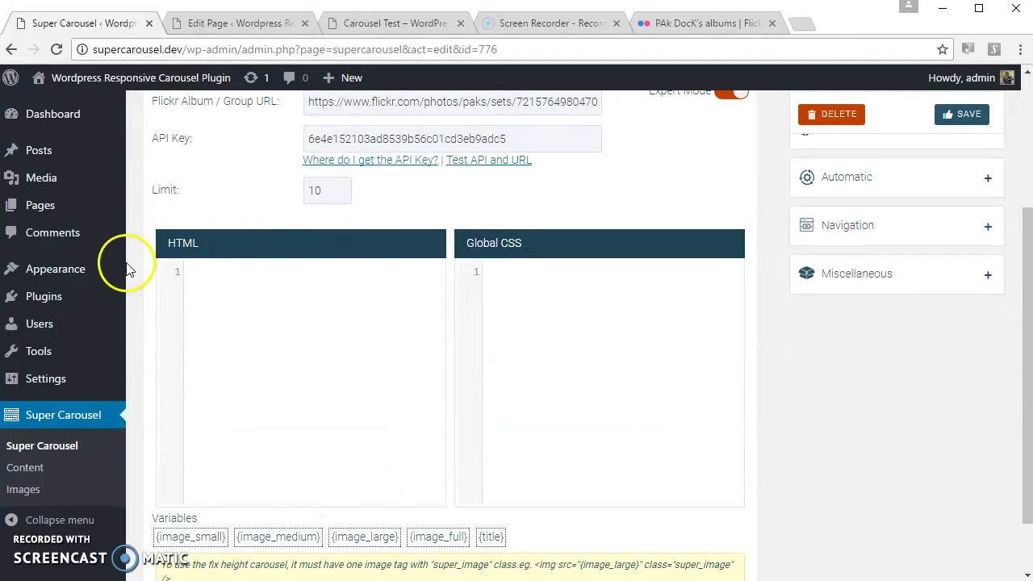
pyautogui.click(298, 365)
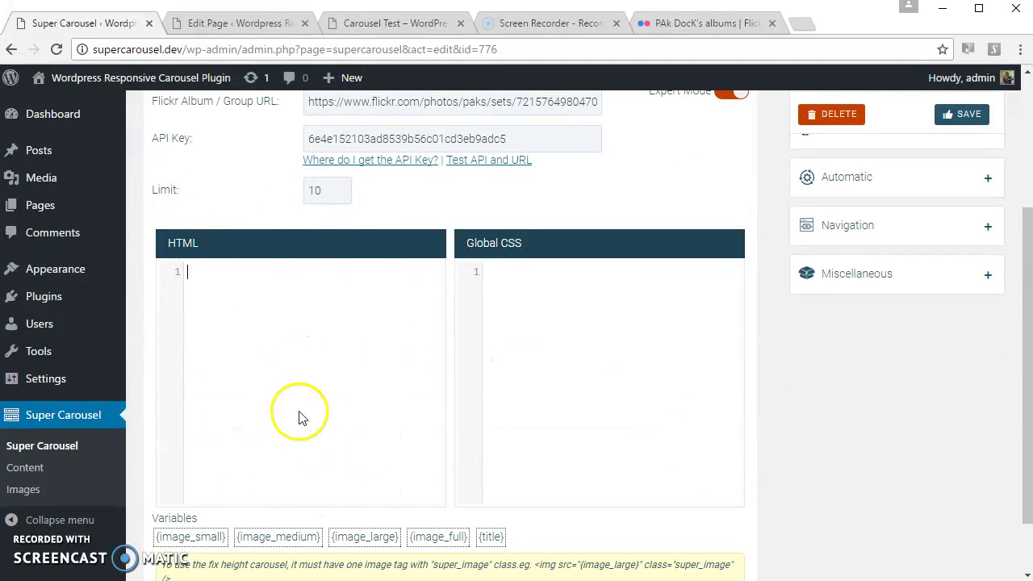
pyautogui.click(616, 315)
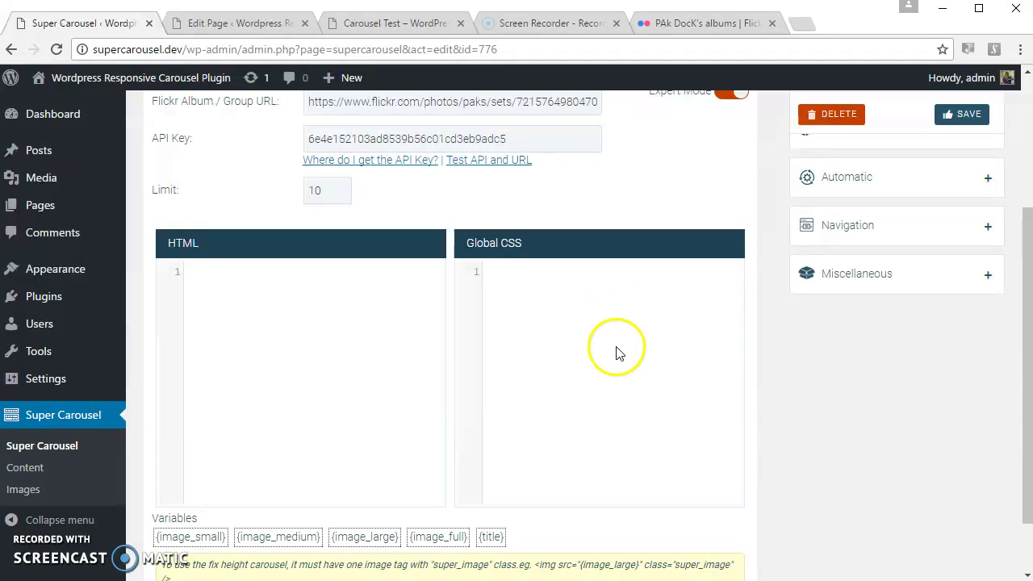
# Step: Write <h3>{title}</h3> as the first line of the carousel's HTML template
pyautogui.click(317, 358)
pyautogui.click(317, 362)
pyautogui.write('<a><')
pyautogui.hotkey('ctrl', 'a')
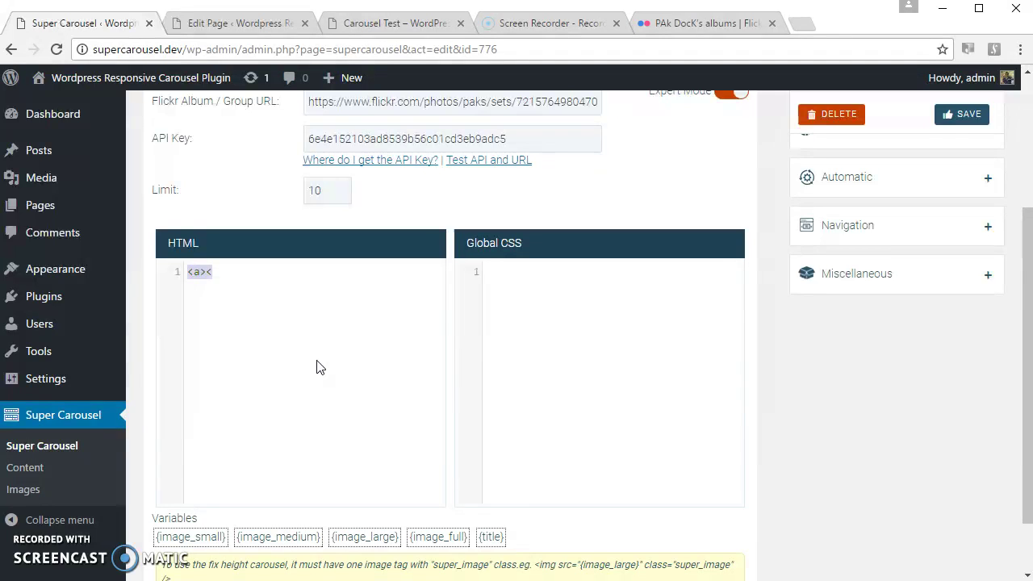
pyautogui.write('{}')
pyautogui.write('title')
pyautogui.hotkey('ctrl', 'a')
pyautogui.hotkey('ctrl', 'c')
pyautogui.press('BackSpace')
pyautogui.write('<h3></h3>')
pyautogui.press('Left')
pyautogui.press('Left')
pyautogui.hotkey('ctrl', 'v')
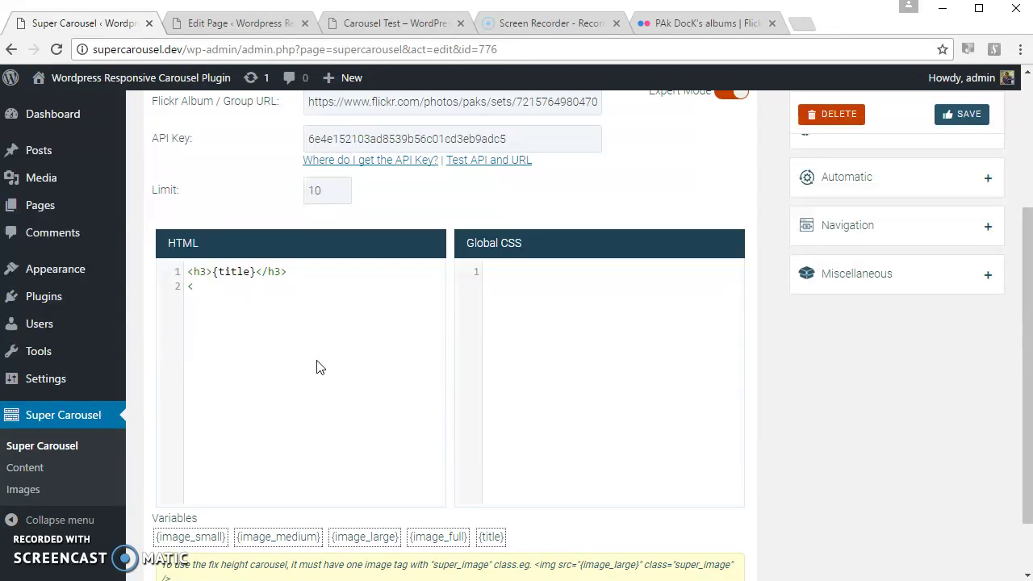
# Step: Add the linked image <a><img src="{image_medium}" class="super_image" /></a> below the title heading in the HTML template
pyautogui.write('a></a><img /> src=""{}image_medium')
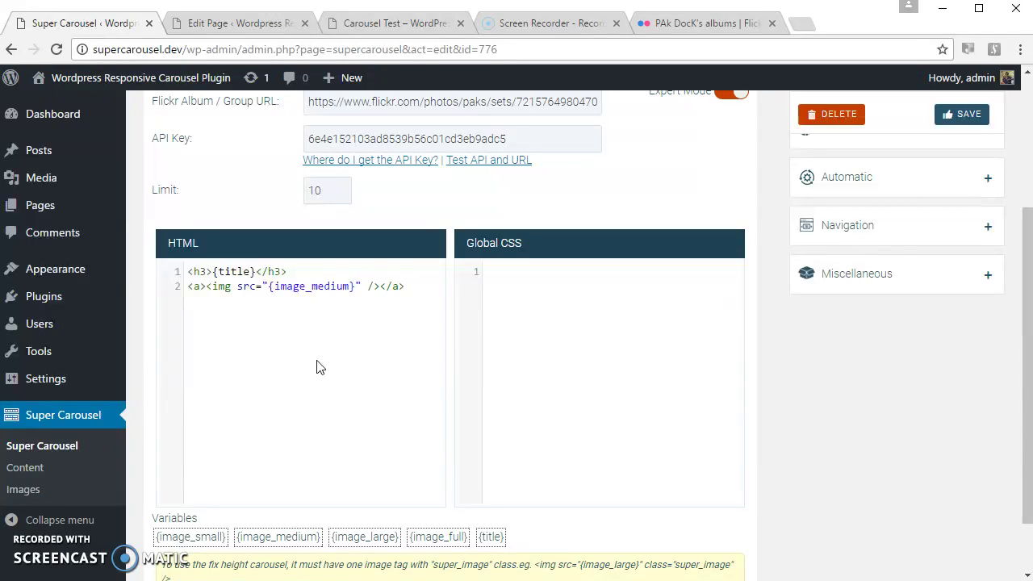
pyautogui.write(' class= ')
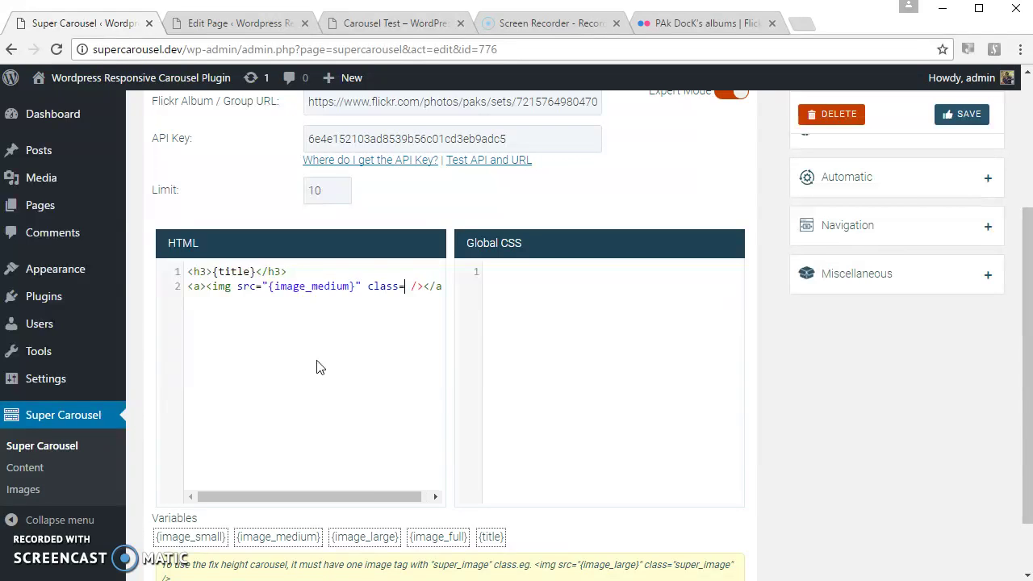
pyautogui.write('""')
pyautogui.write('super_ca')
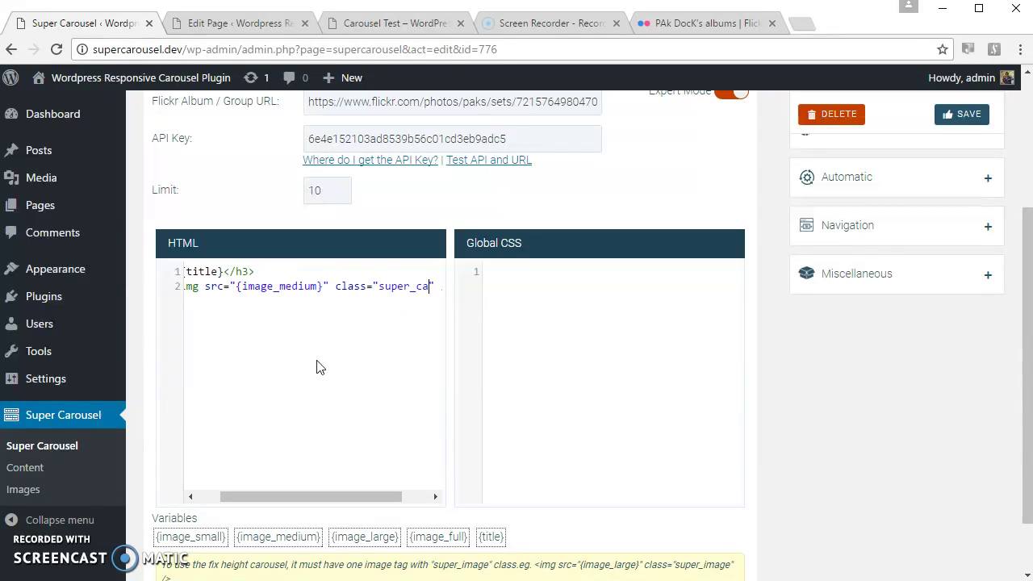
pyautogui.press('BackSpace')
pyautogui.press('BackSpace')
pyautogui.write('image')
pyautogui.press('End')
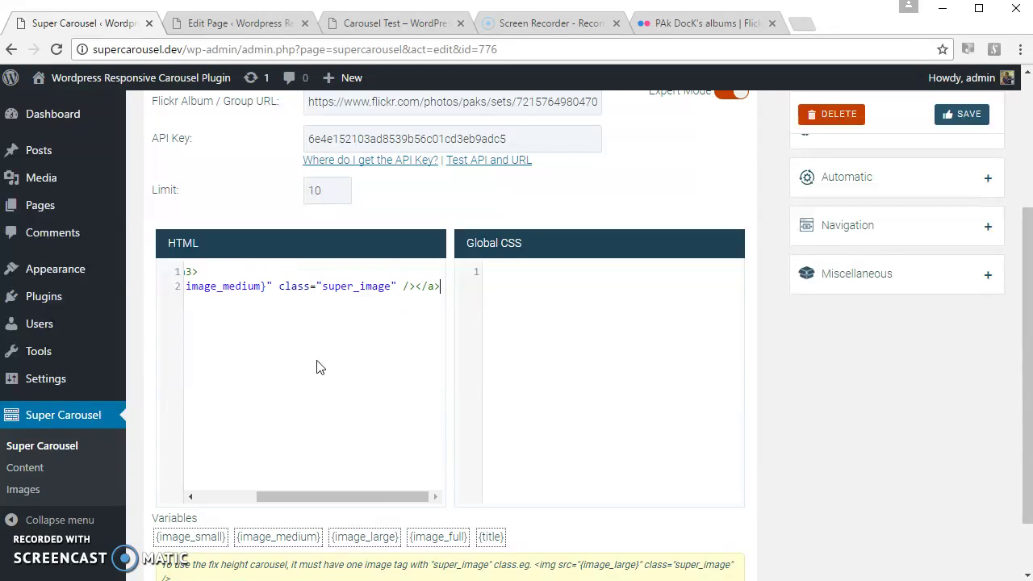
# Step: Add the attribute href="{image_medium}" to the opening <a> tag on the second line of the HTML template
pyautogui.press('Home')
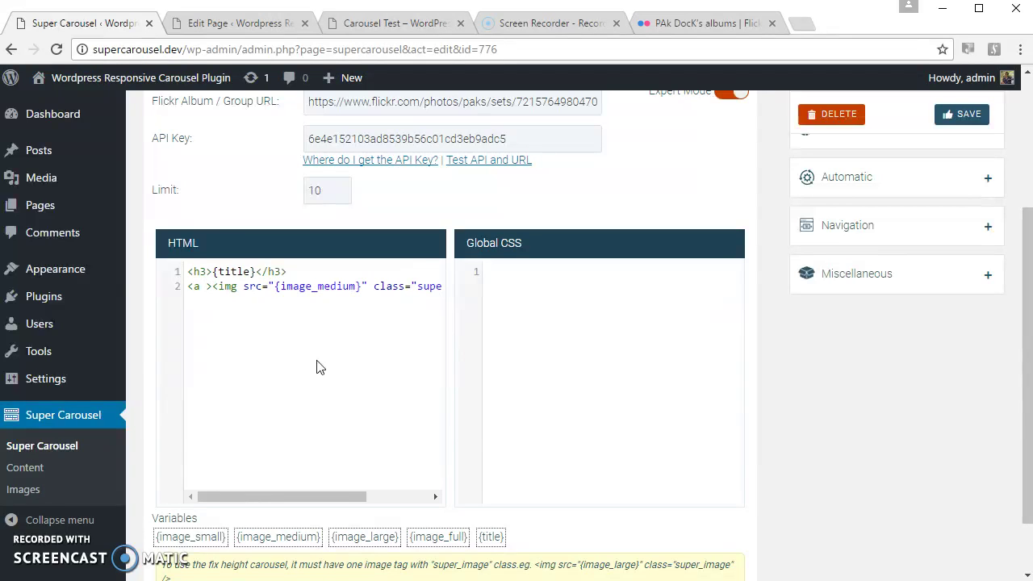
pyautogui.write('href=""')
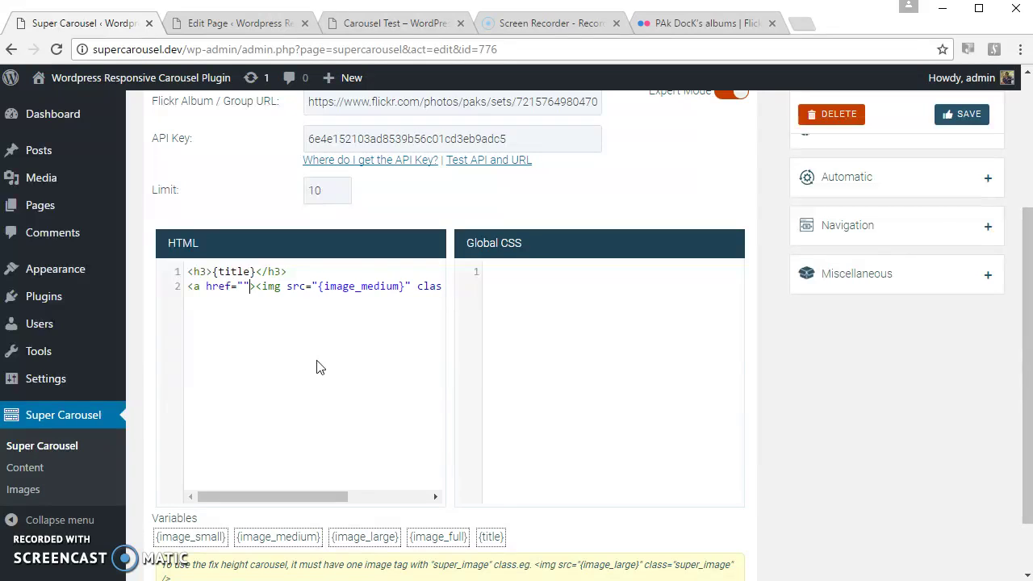
pyautogui.write('{}')
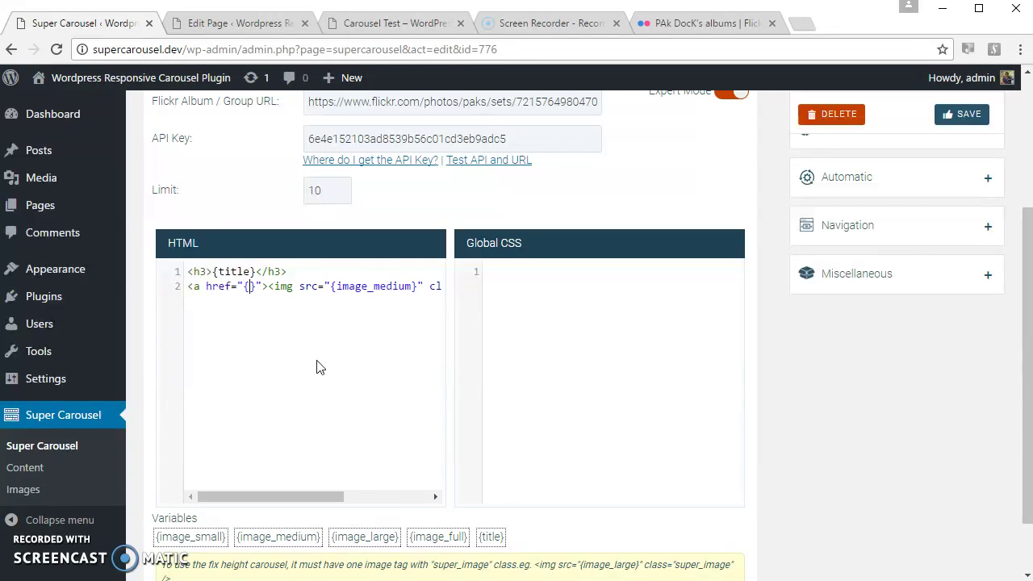
pyautogui.write('image_me')
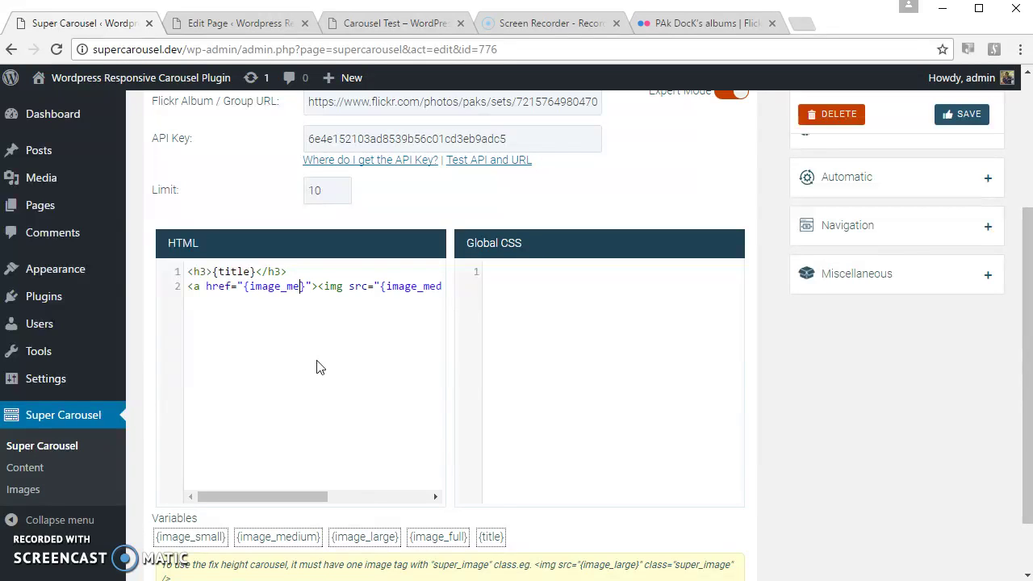
pyautogui.write('diu,')
pyautogui.press('BackSpace')
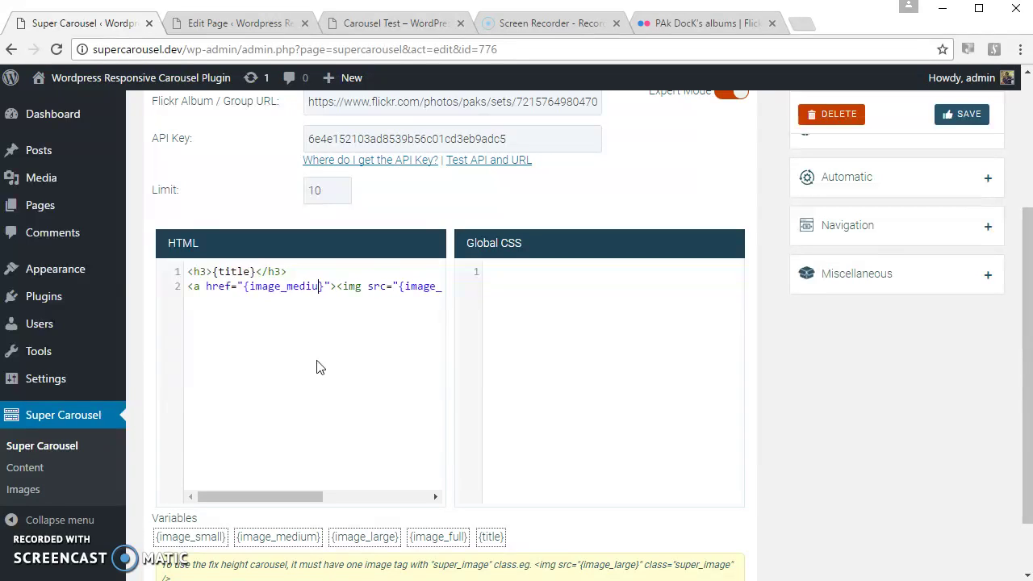
pyautogui.write('m}"')
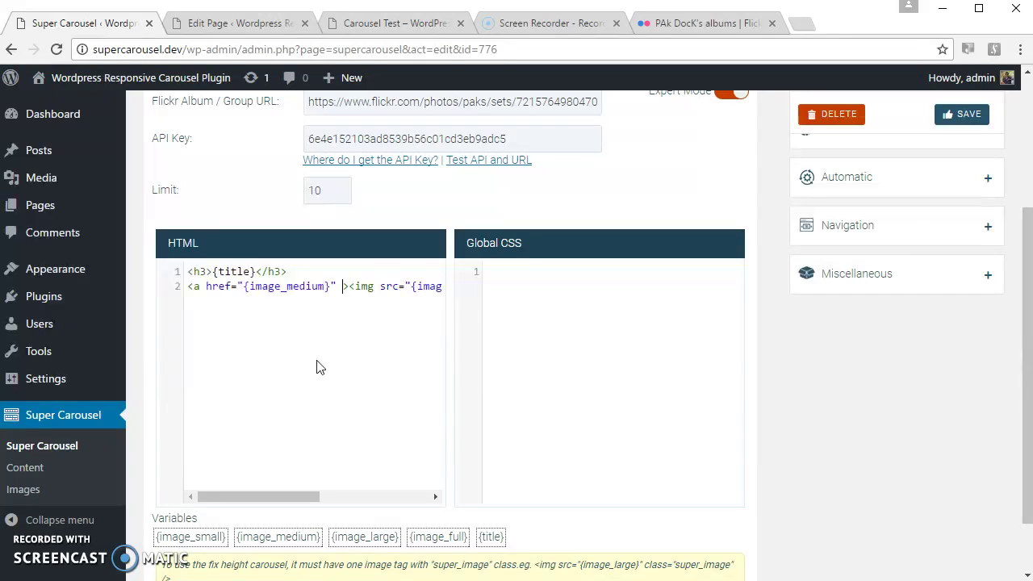
# Step: Add class="superlight" to the image link's <a> tag, after the href attribute
pyautogui.write(' class=""')
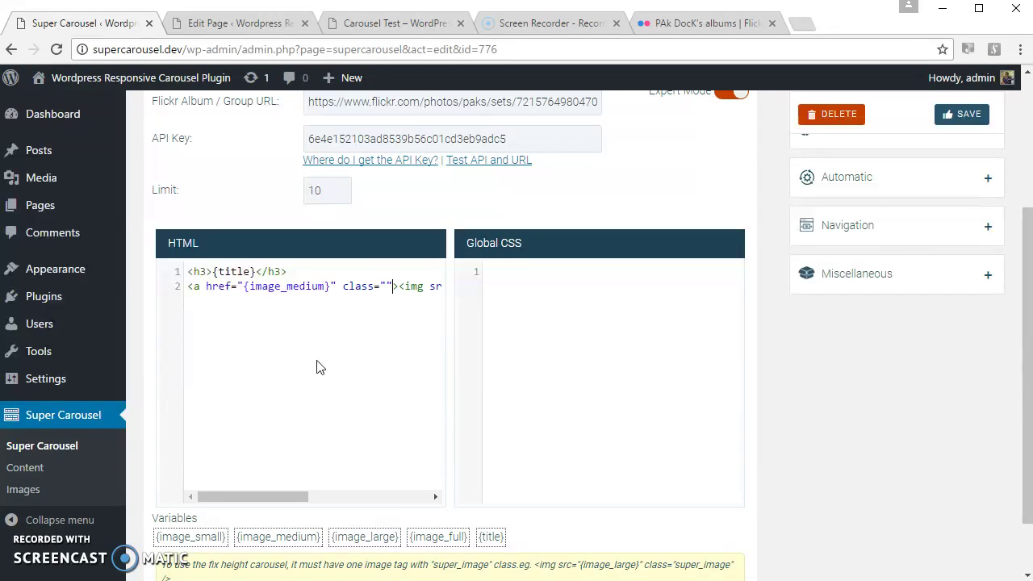
pyautogui.press('Left')
pyautogui.write('superlight')
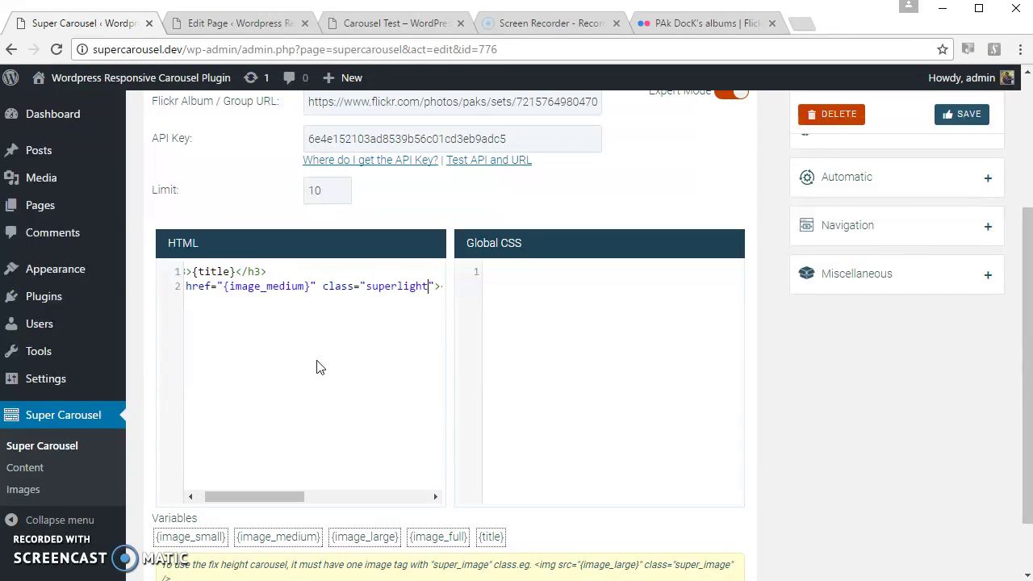
pyautogui.write('e')
pyautogui.press('End')
pyautogui.press('Home')
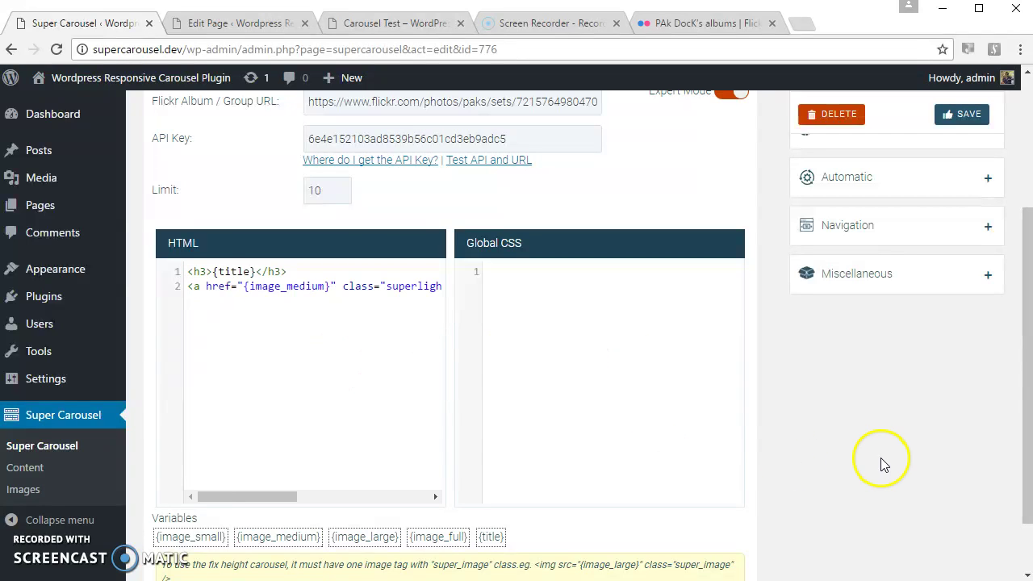
# Step: Save the carousel and reload the Carousel Test page to check the custom template
pyautogui.scroll(1, 966, 229)
pyautogui.click(974, 115)
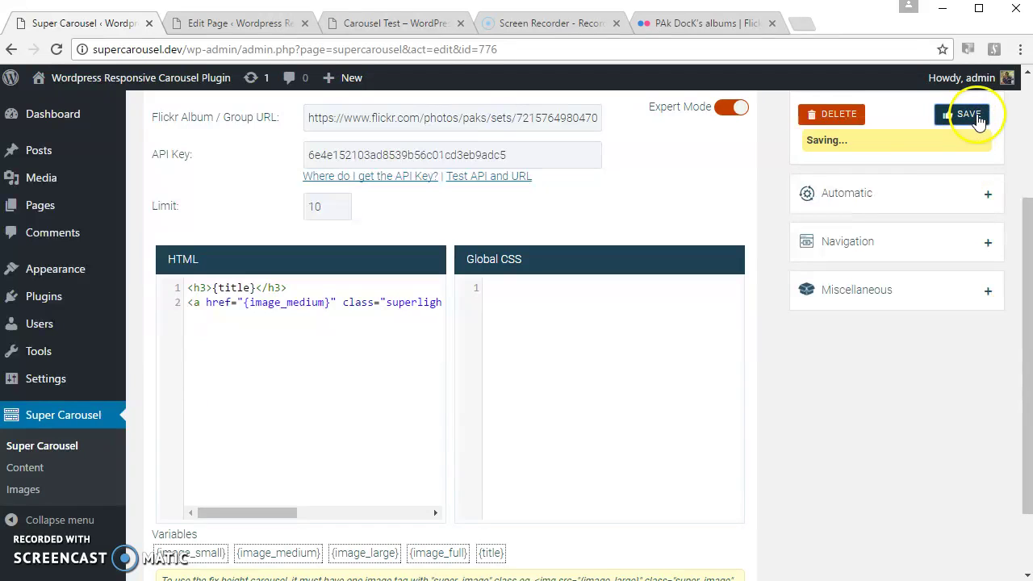
pyautogui.click(418, 16)
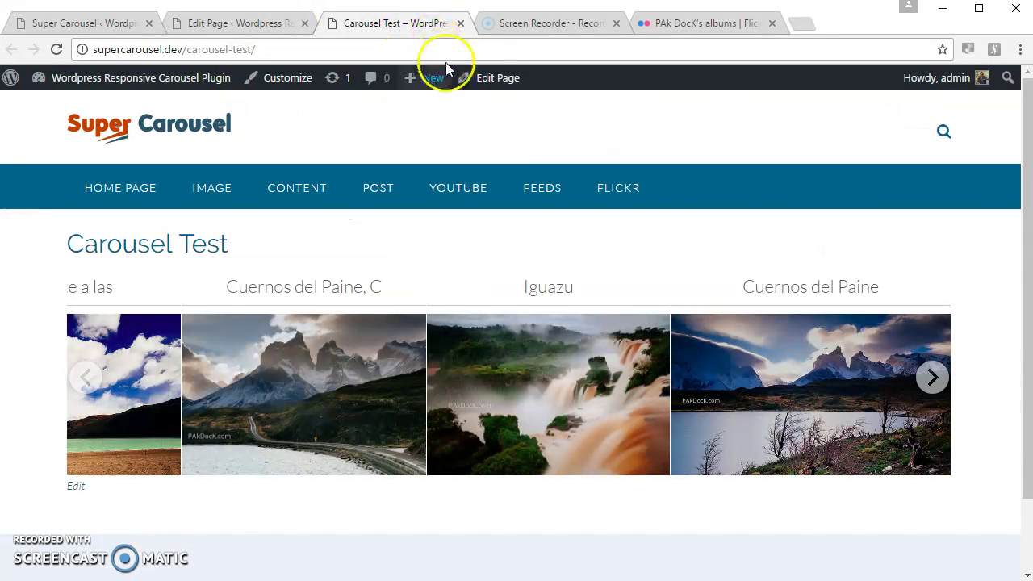
pyautogui.press('F5')
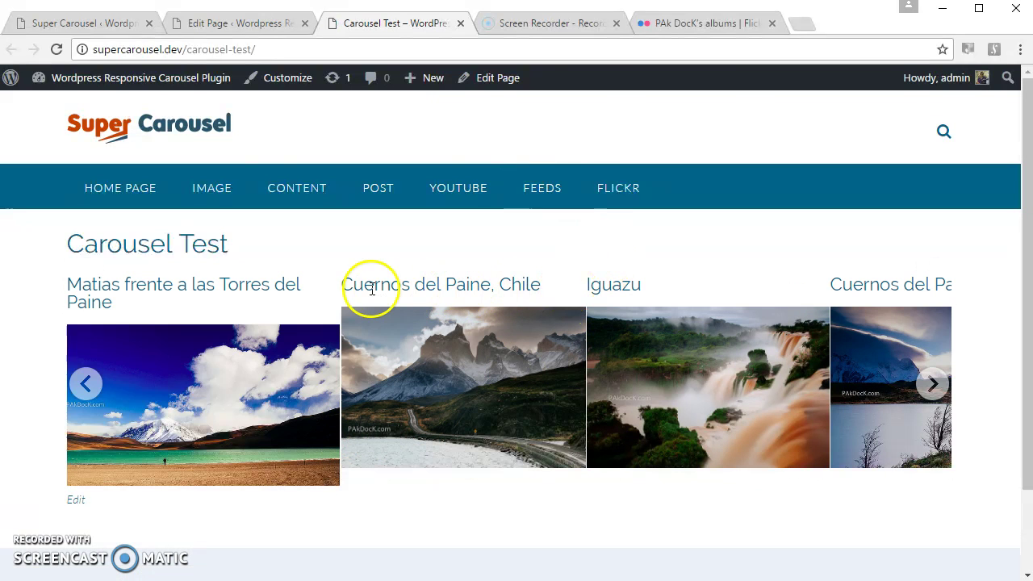
# Step: Return to the carousel editor and limit the title variable to 20 characters by changing it to {title|stringlimit:20}
pyautogui.click(64, 24)
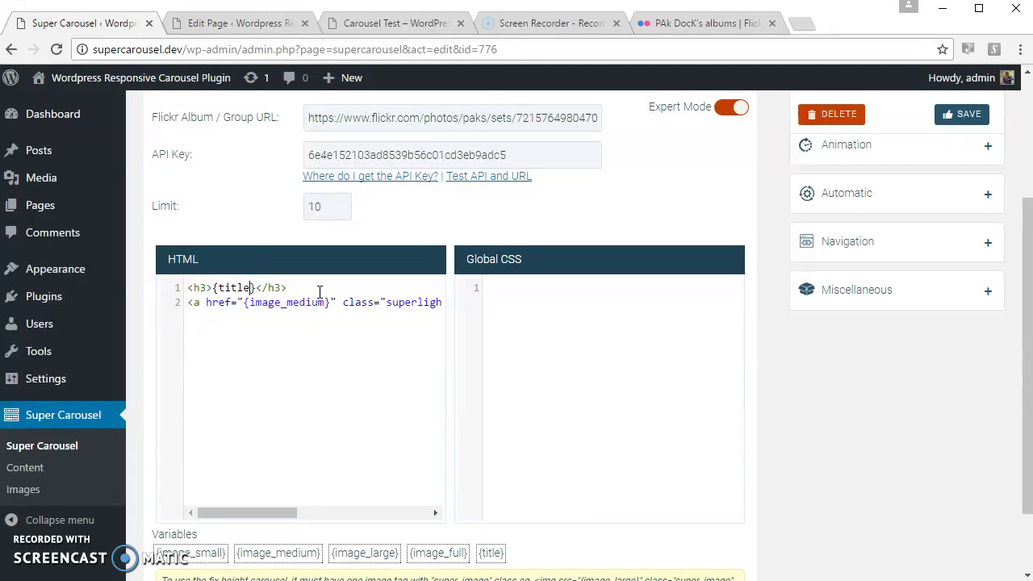
pyautogui.write('|stringlimit:20')
pyautogui.press('Down')
pyautogui.press('End')
pyautogui.press('Up')
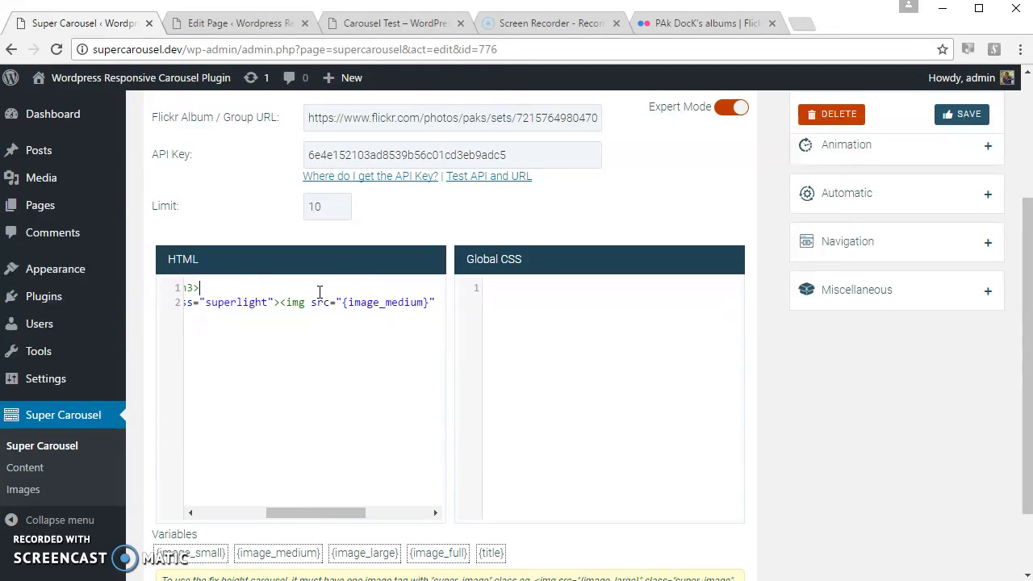
# Step: Insert an <hr /> line between the title heading and the image link in the HTML template
pyautogui.press('Return')
pyautogui.write('<hr />')
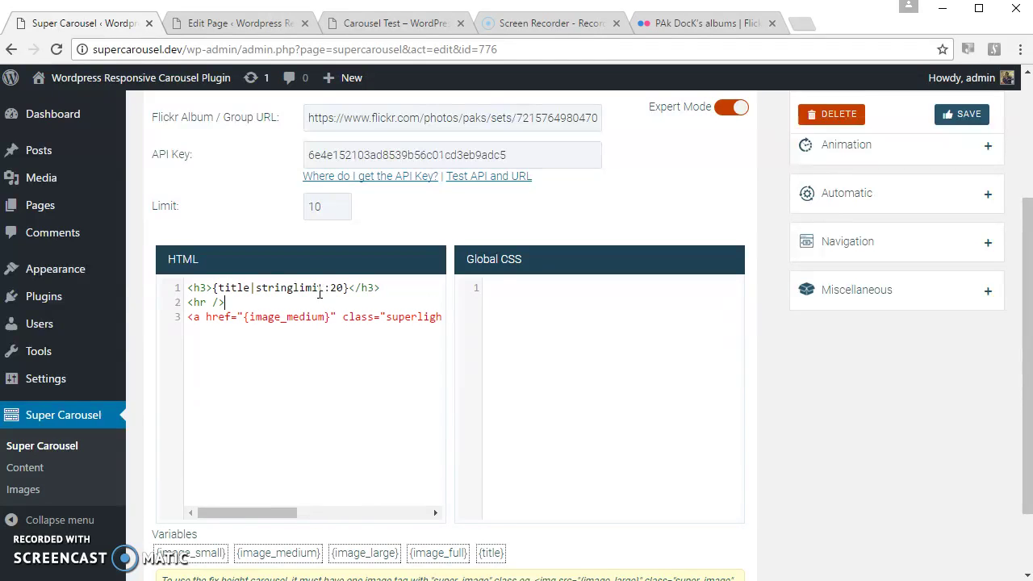
pyautogui.press('Right')
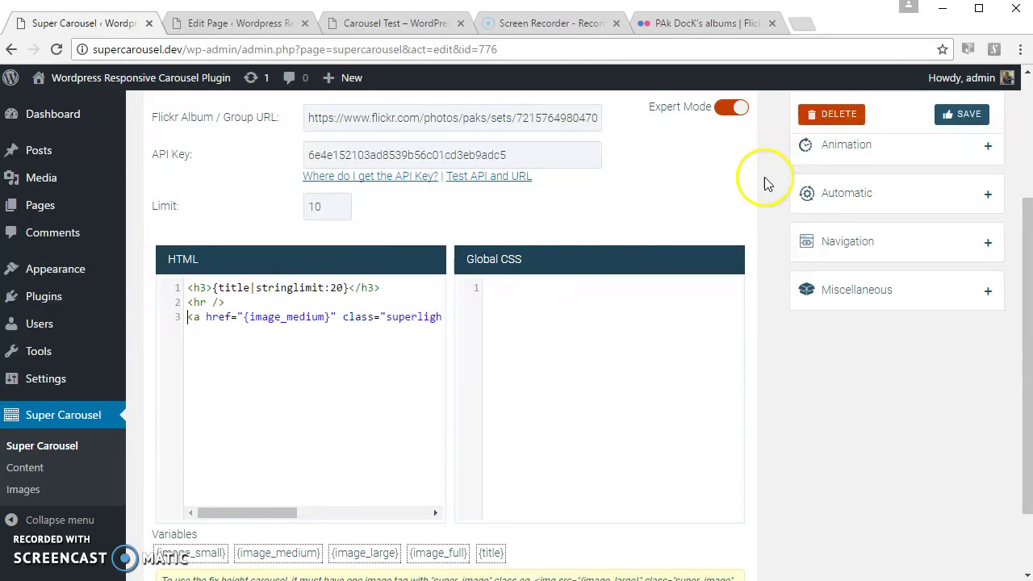
# Step: Save the shortened title and divider changes and refresh the Carousel Test page
pyautogui.click(960, 113)
pyautogui.click(370, 16)
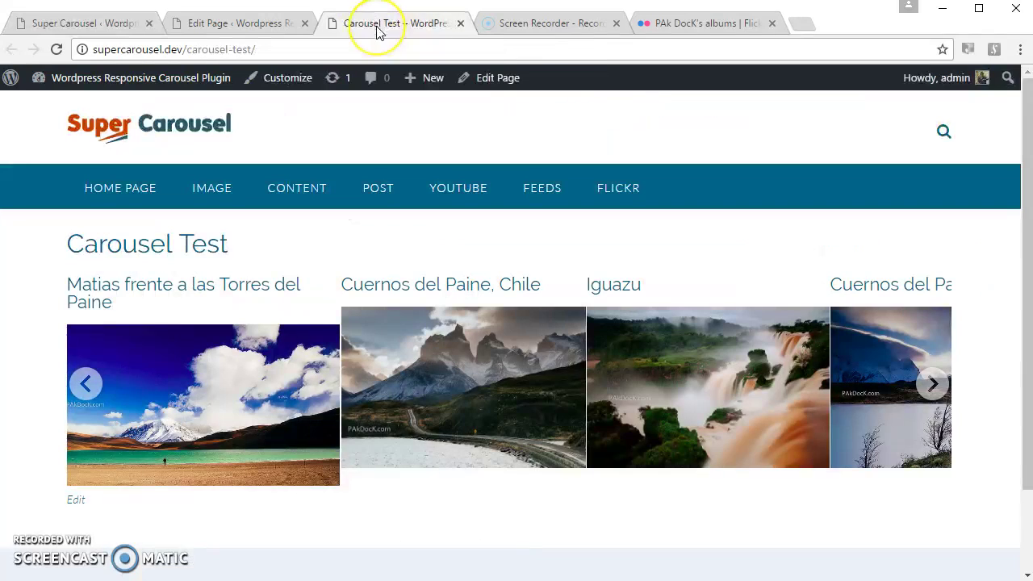
pyautogui.press('F5')
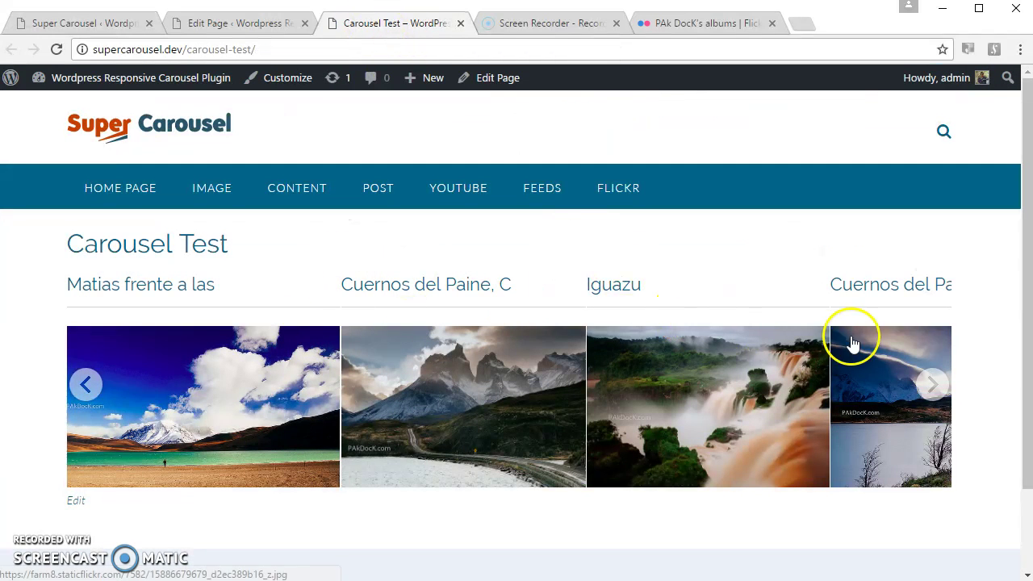
# Step: Back in the carousel editor, extend the title variable to {title|stringlimit:20|uppercase} and save the carousel
pyautogui.click(56, 23)
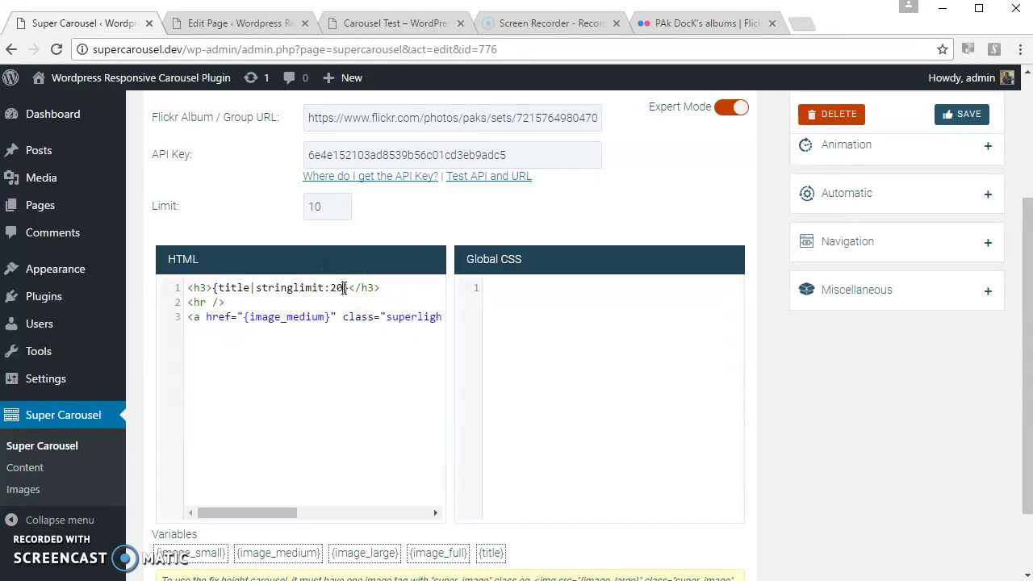
pyautogui.write('}')
pyautogui.write('|uppercase')
pyautogui.click(953, 114)
# Step: Reload the Carousel Test page, open the second photo in the lightbox and close it again
pyautogui.click(396, 23)
pyautogui.press('F5')
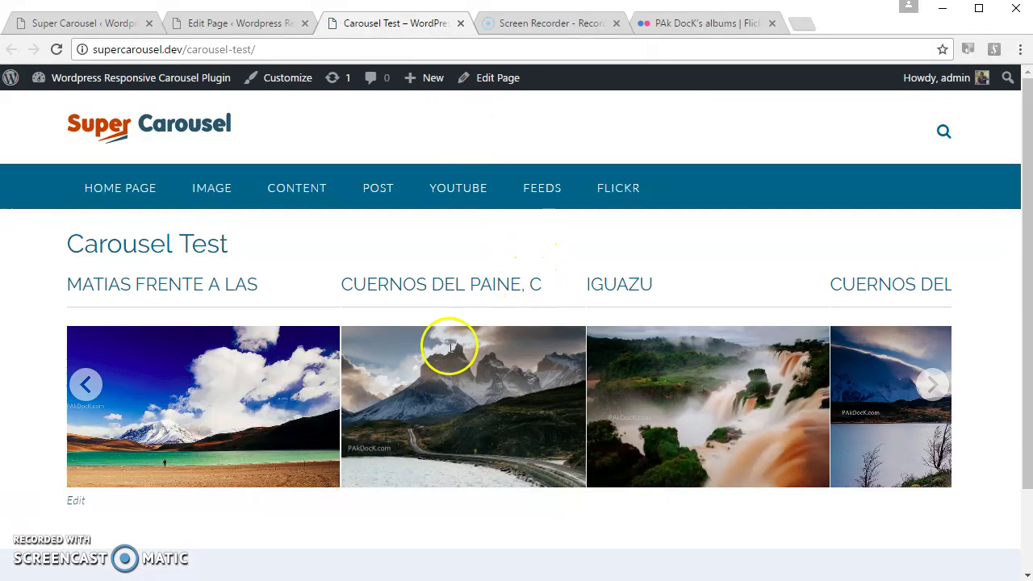
pyautogui.click(467, 420)
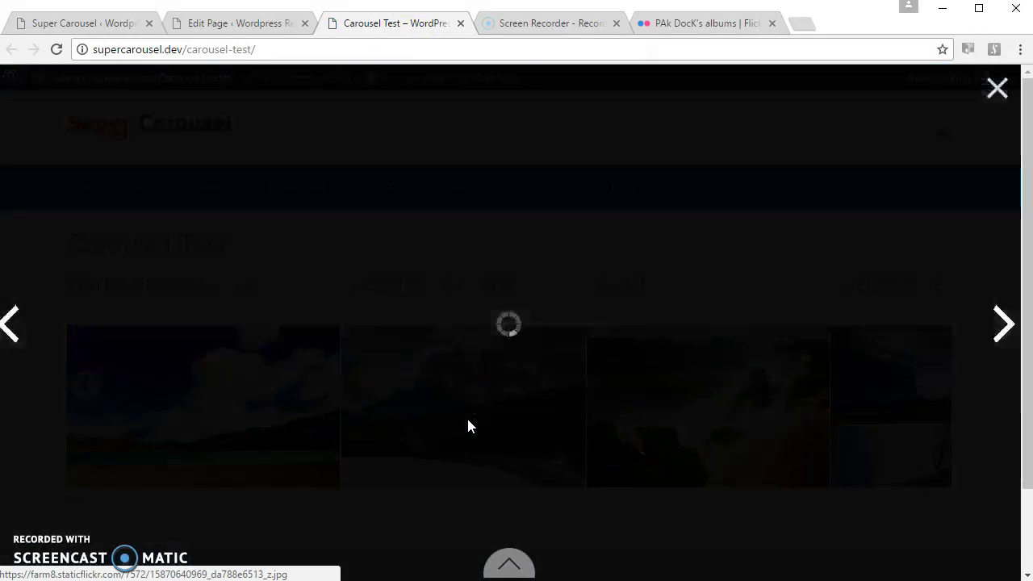
pyautogui.click(997, 91)
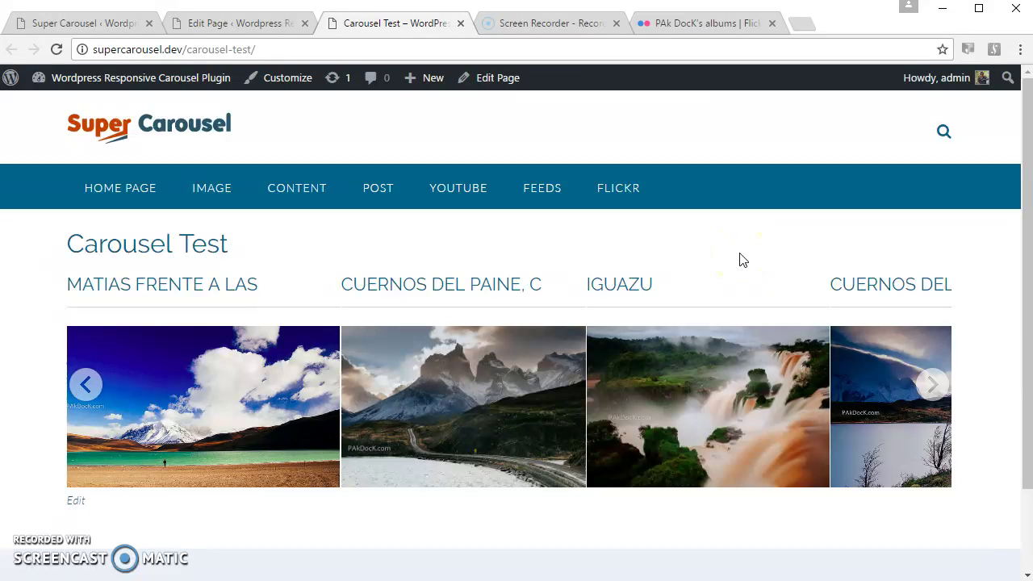
# Step: Look over the carousel editor's settings and template once more and return to the Carousel Test page
pyautogui.click(58, 22)
pyautogui.scroll(3, 933, 438)
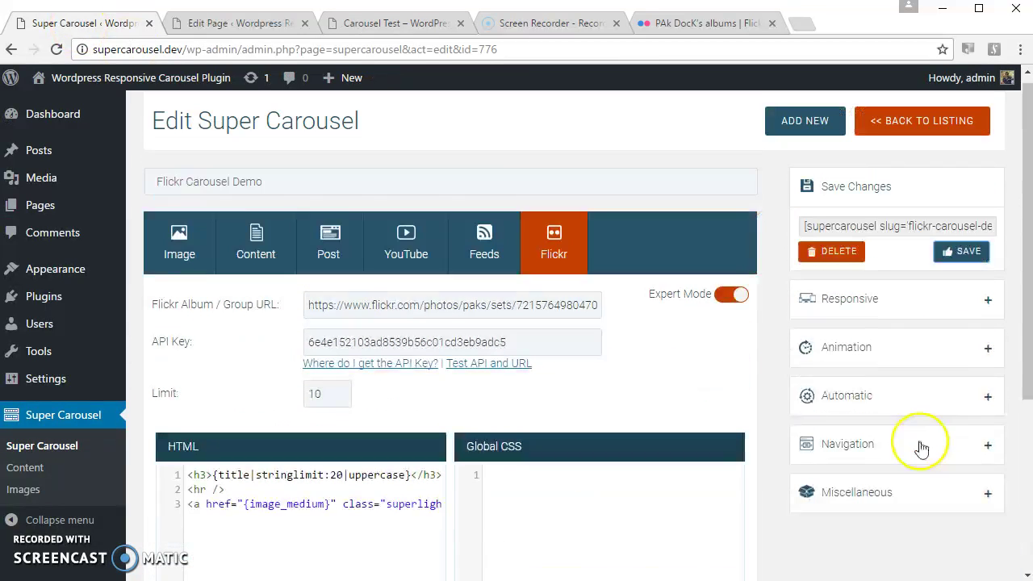
pyautogui.scroll(-1, 774, 378)
pyautogui.scroll(-2, 774, 373)
pyautogui.scroll(4, 774, 372)
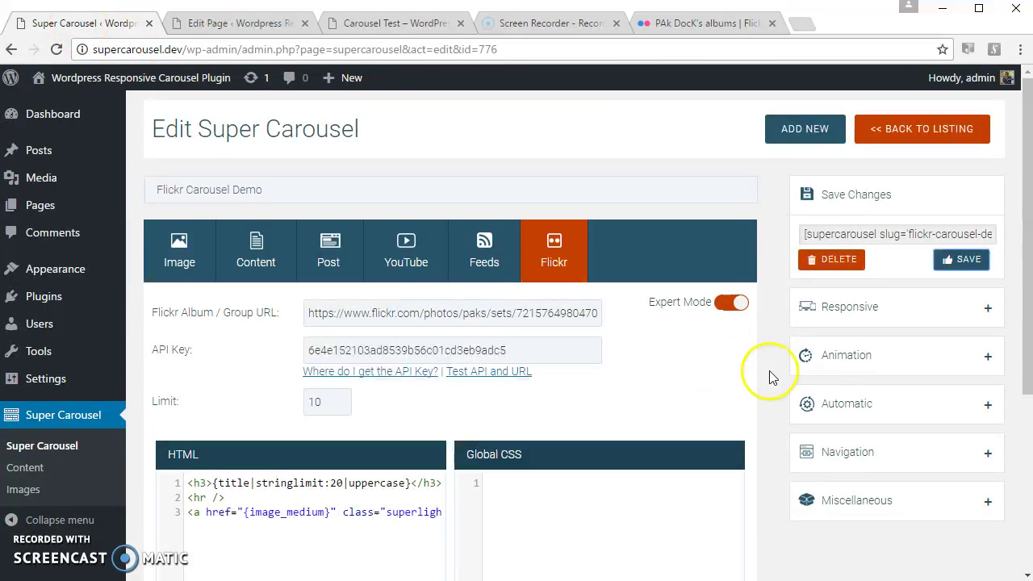
pyautogui.click(366, 25)
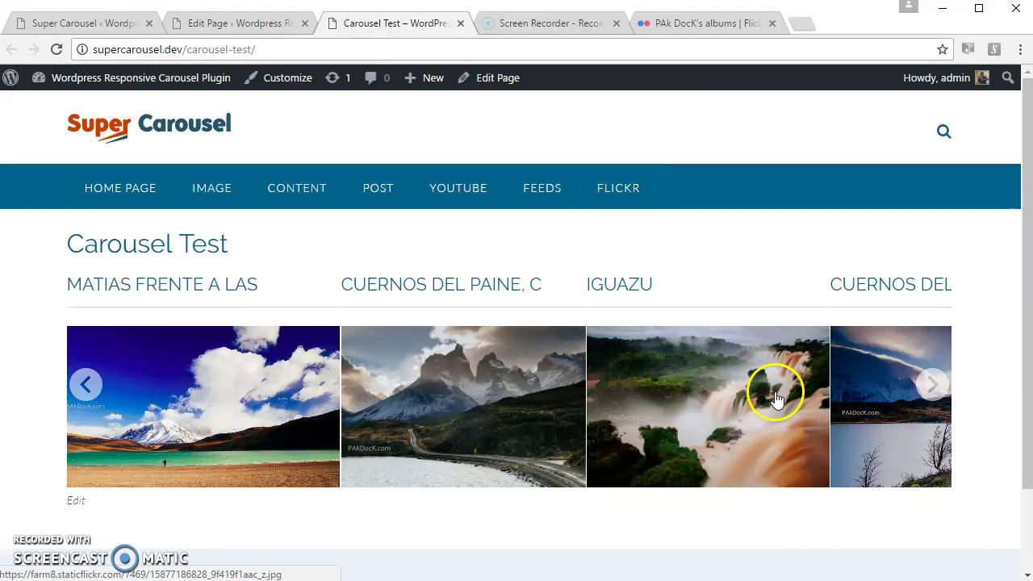